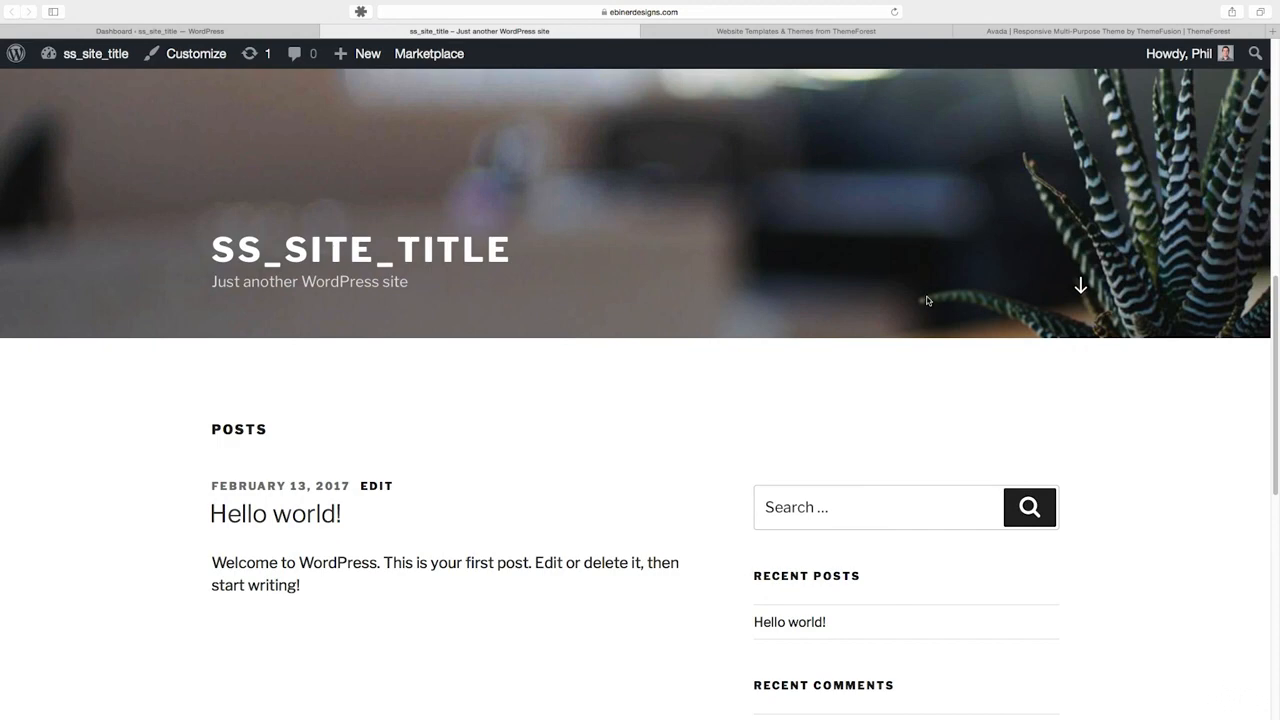
Browse ThemeForest's home page, covering the featured templates, the newest themes and the list of WordPress theme categories.
{"action": "left_click", "coordinate": [1017, 36]}
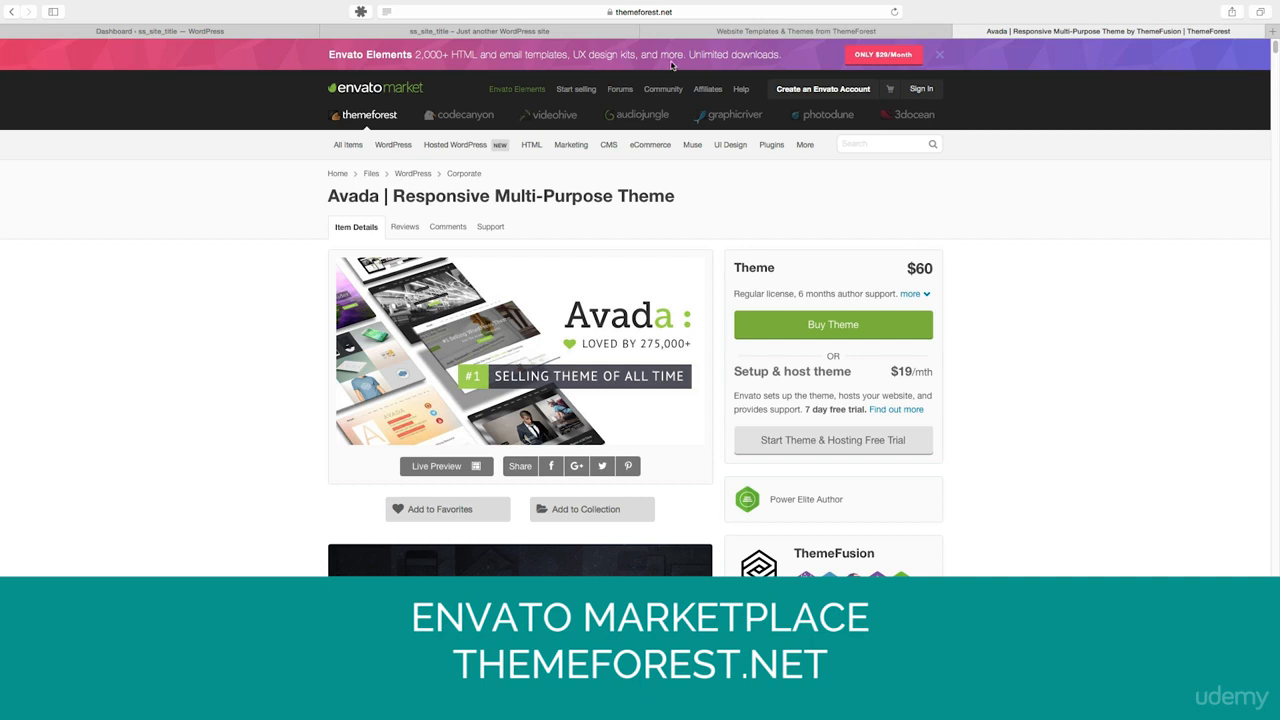
{"action": "left_click", "coordinate": [755, 33]}
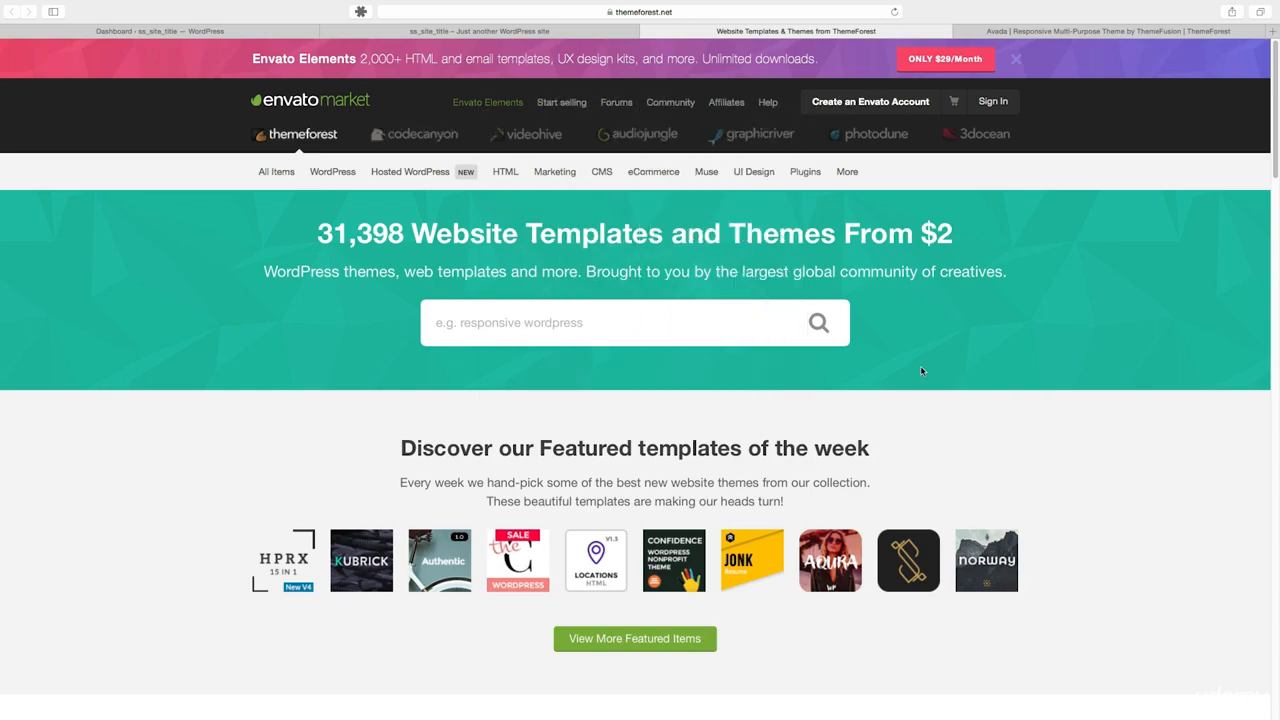
{"action": "scroll", "coordinate": [922, 366], "scroll_direction": "down", "scroll_amount": 2}
{"action": "scroll", "coordinate": [923, 372], "scroll_direction": "down", "scroll_amount": 10}
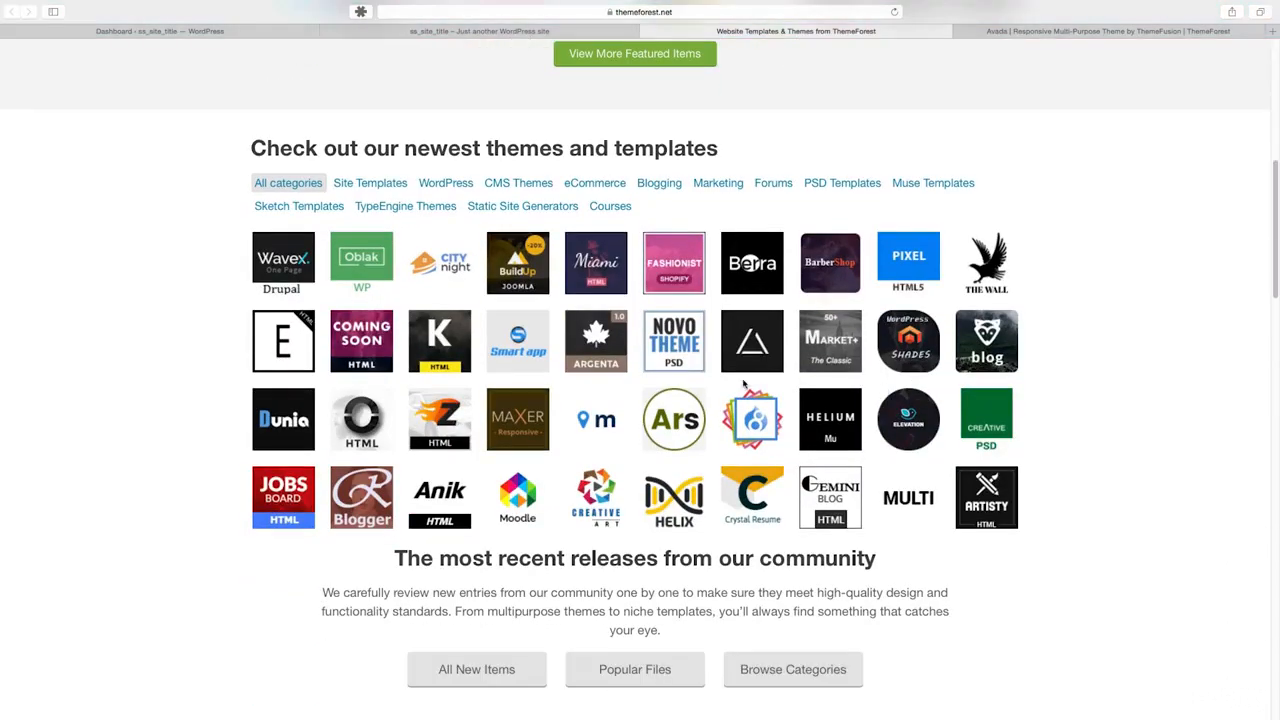
{"action": "mouse_move", "coordinate": [430, 413]}
{"action": "scroll", "coordinate": [1130, 374], "scroll_direction": "up", "scroll_amount": 2}
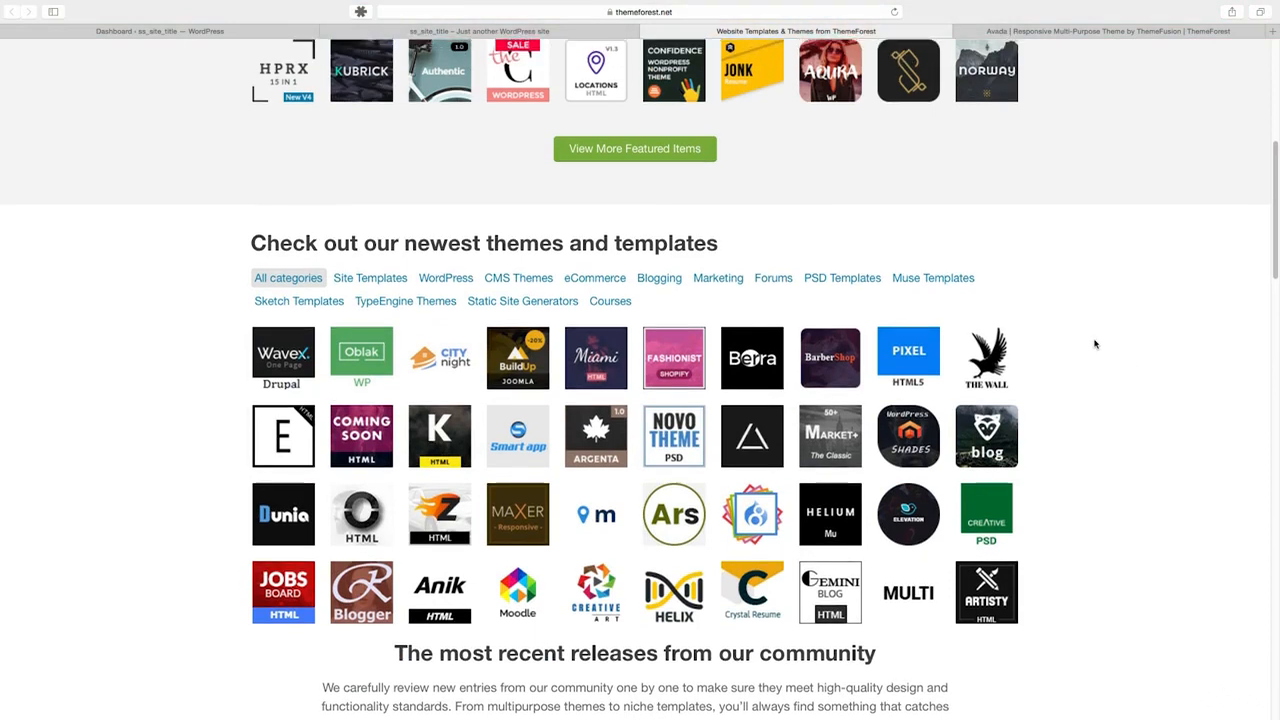
{"action": "scroll", "coordinate": [1094, 343], "scroll_direction": "up", "scroll_amount": 5}
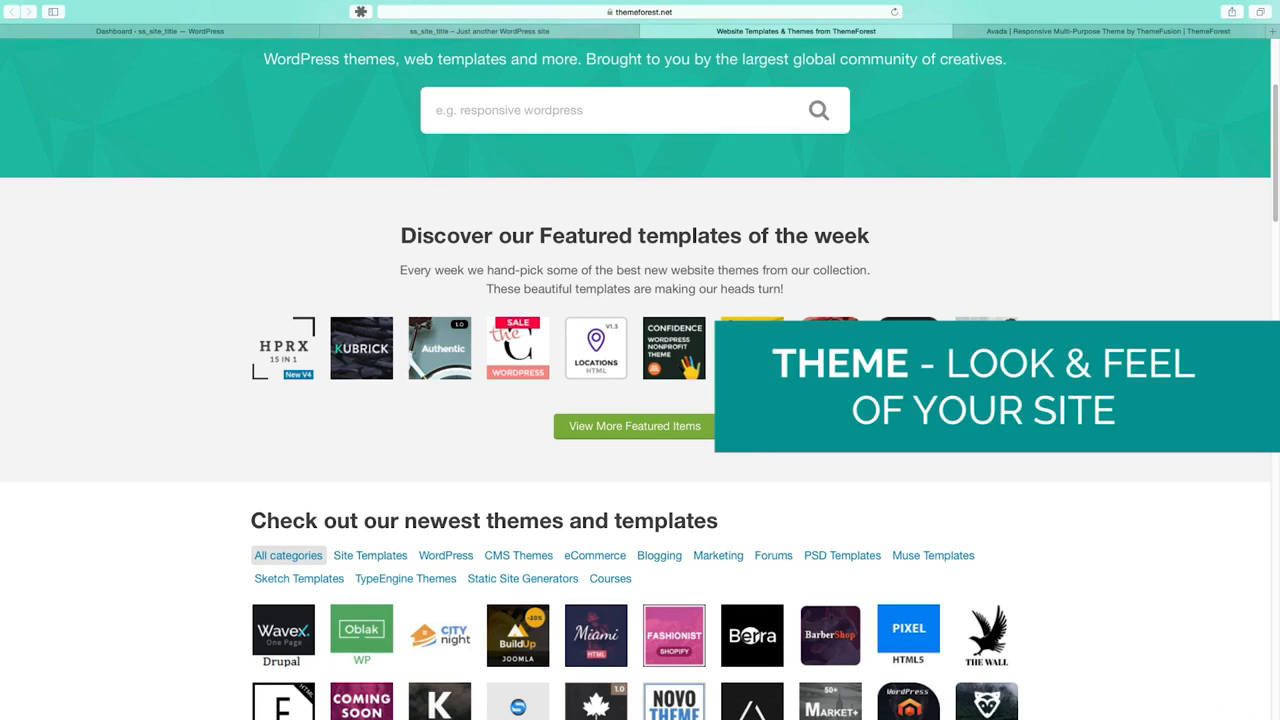
{"action": "scroll", "coordinate": [640, 360], "scroll_direction": "up", "scroll_amount": 3}
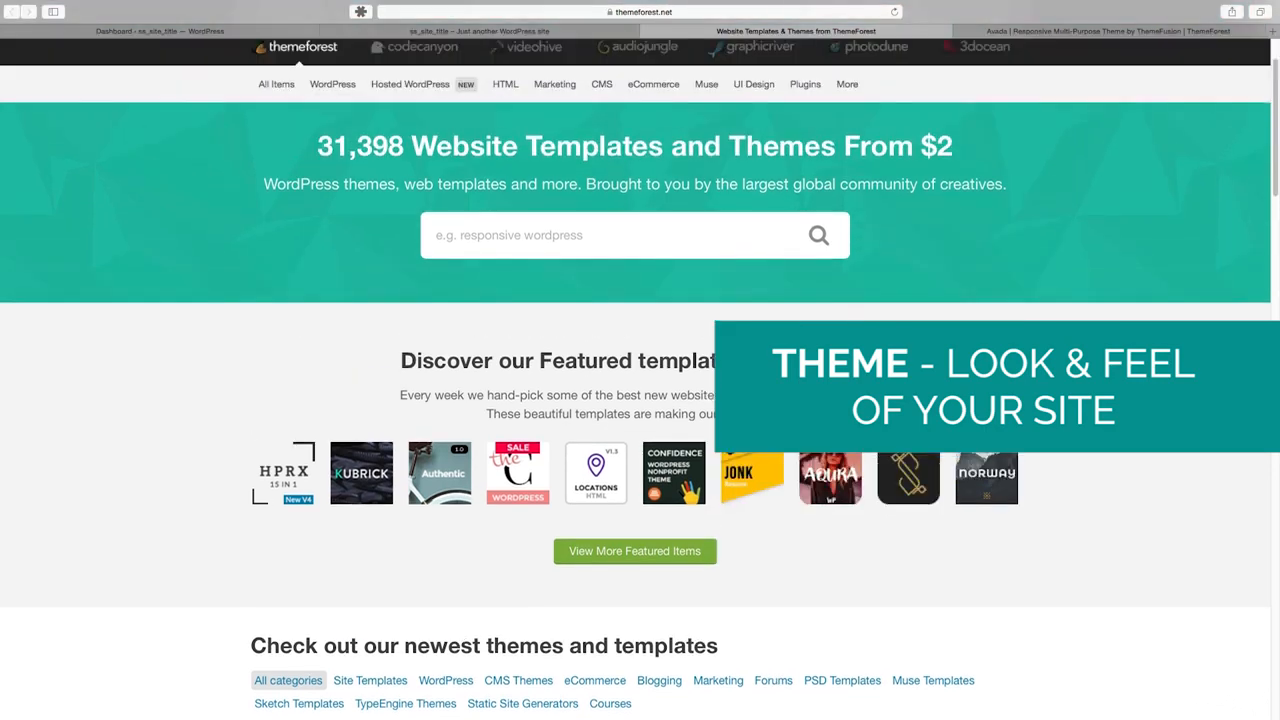
{"action": "scroll", "coordinate": [1040, 90], "scroll_direction": "up", "scroll_amount": 1}
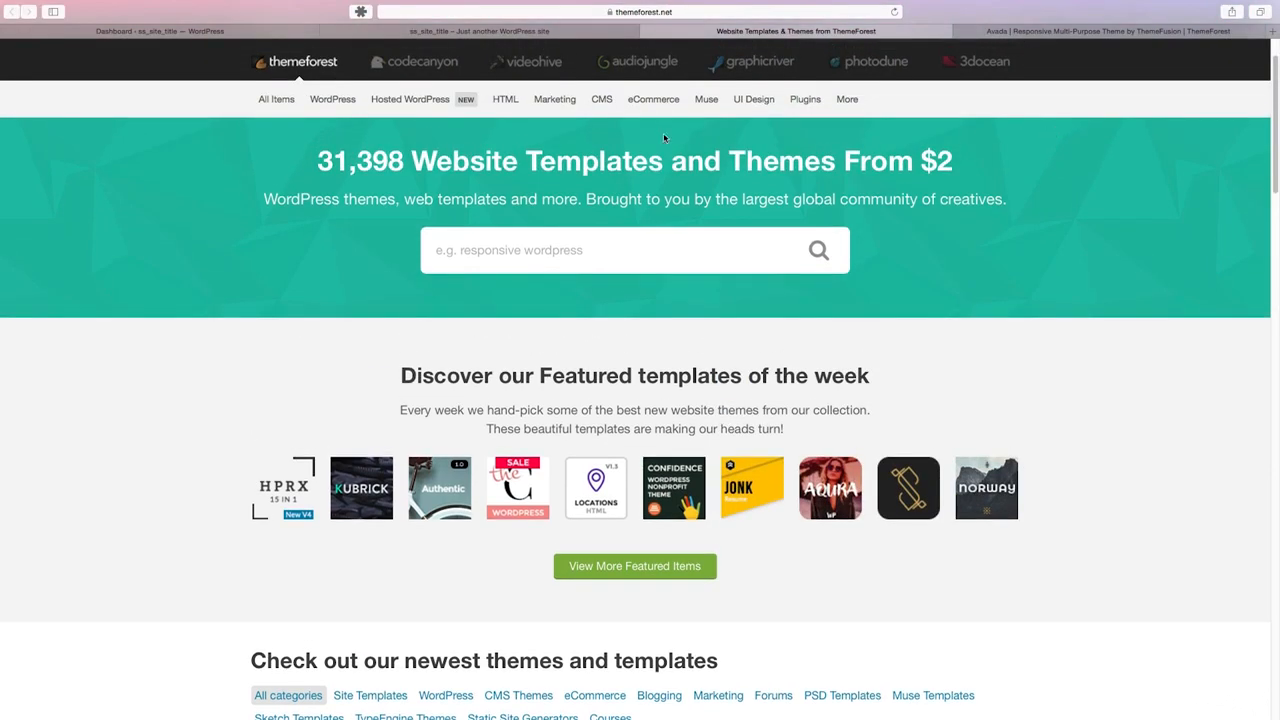
{"action": "scroll", "coordinate": [700, 160], "scroll_direction": "up", "scroll_amount": 2}
{"action": "mouse_move", "coordinate": [340, 180]}
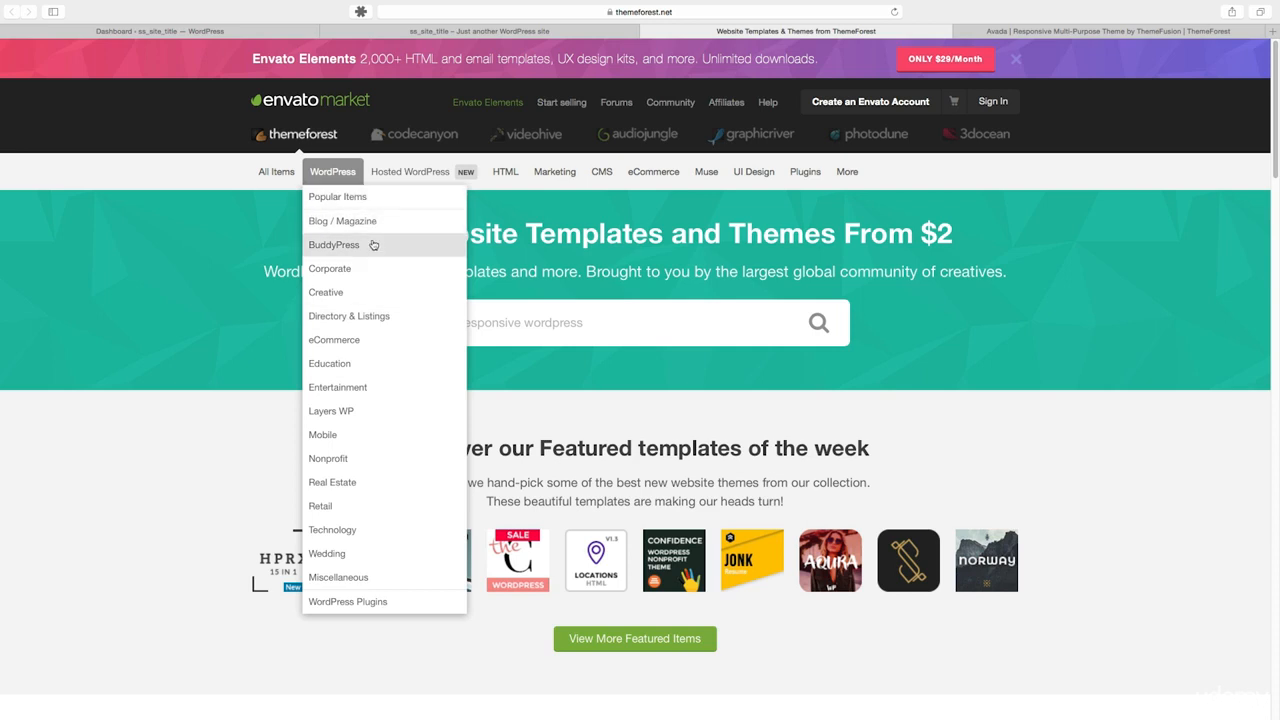
Open the live preview of the Avada theme and look over its home page and the included example sites.
{"action": "left_click", "coordinate": [1058, 31]}
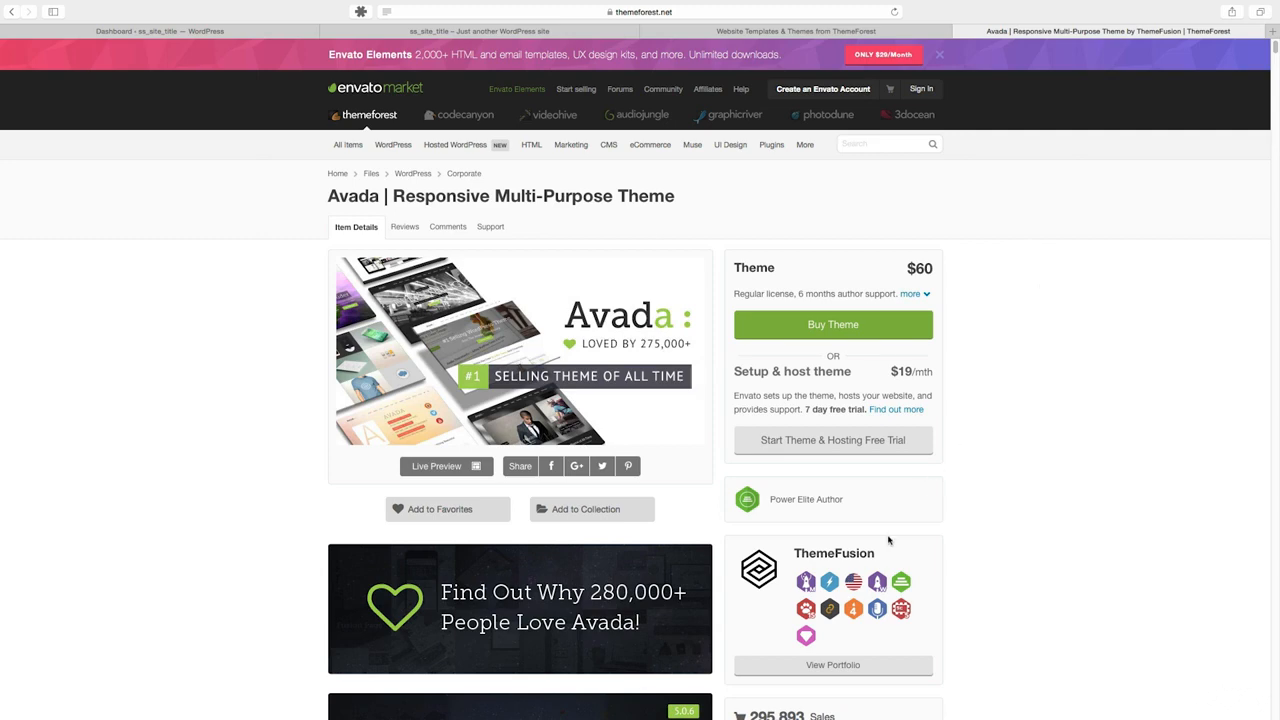
{"action": "left_click", "coordinate": [456, 467]}
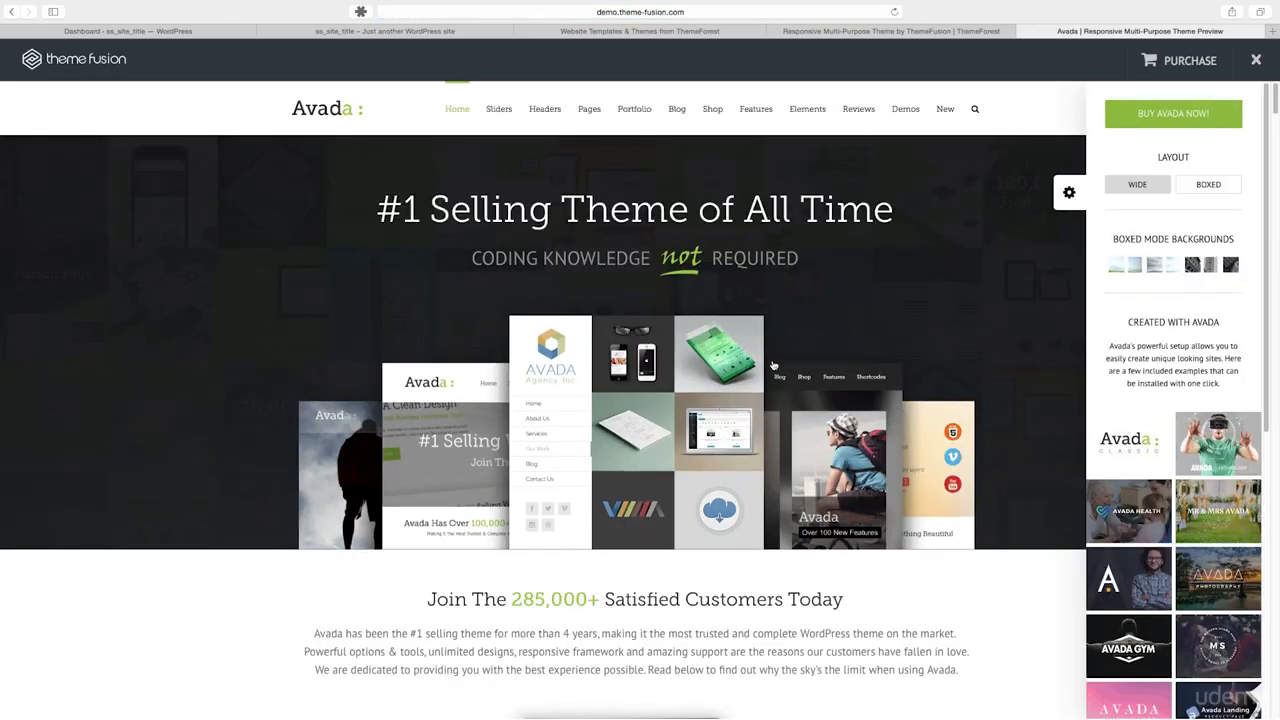
{"action": "scroll", "coordinate": [658, 270], "scroll_direction": "down", "scroll_amount": 10}
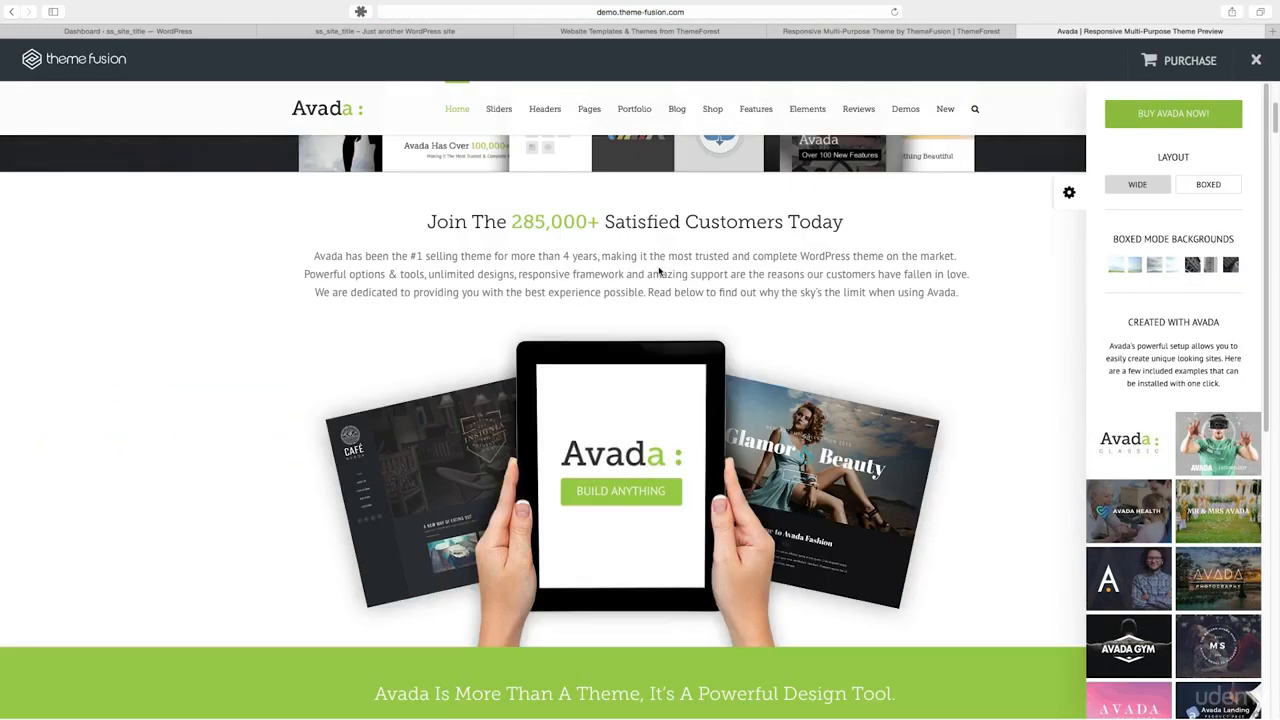
{"action": "scroll", "coordinate": [658, 270], "scroll_direction": "up", "scroll_amount": 10}
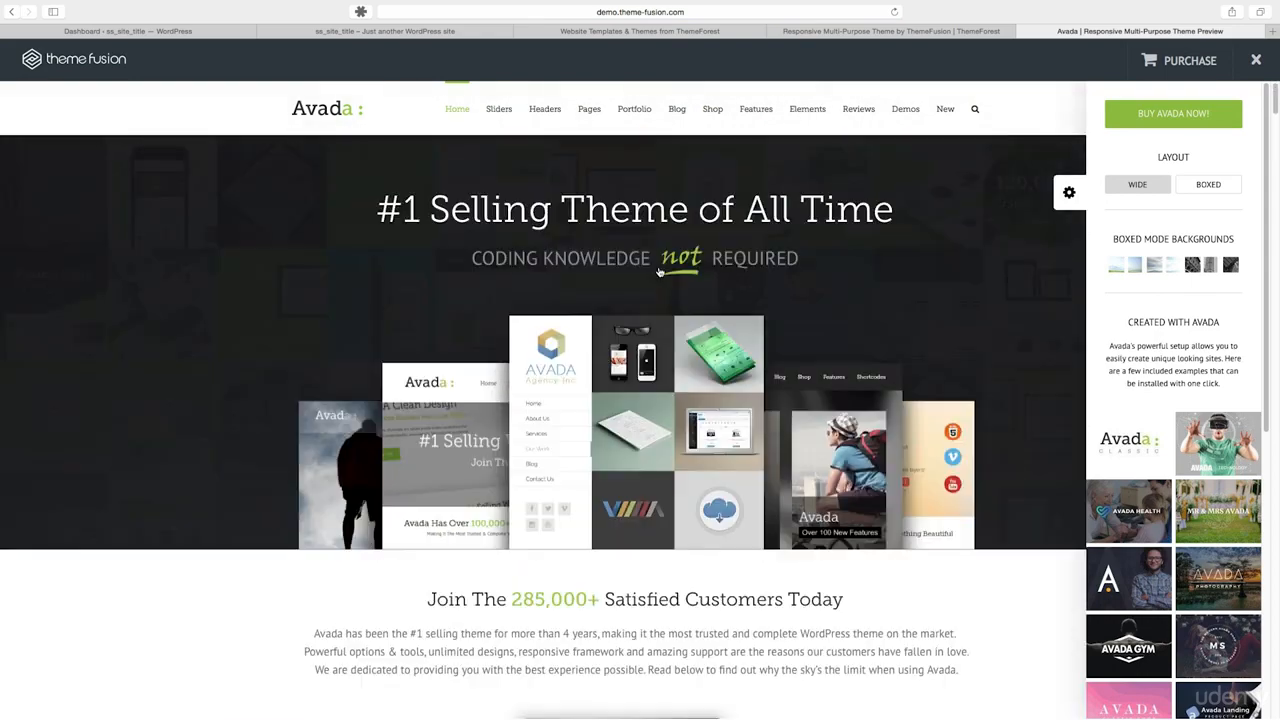
{"action": "scroll", "coordinate": [1217, 498], "scroll_direction": "down", "scroll_amount": 5}
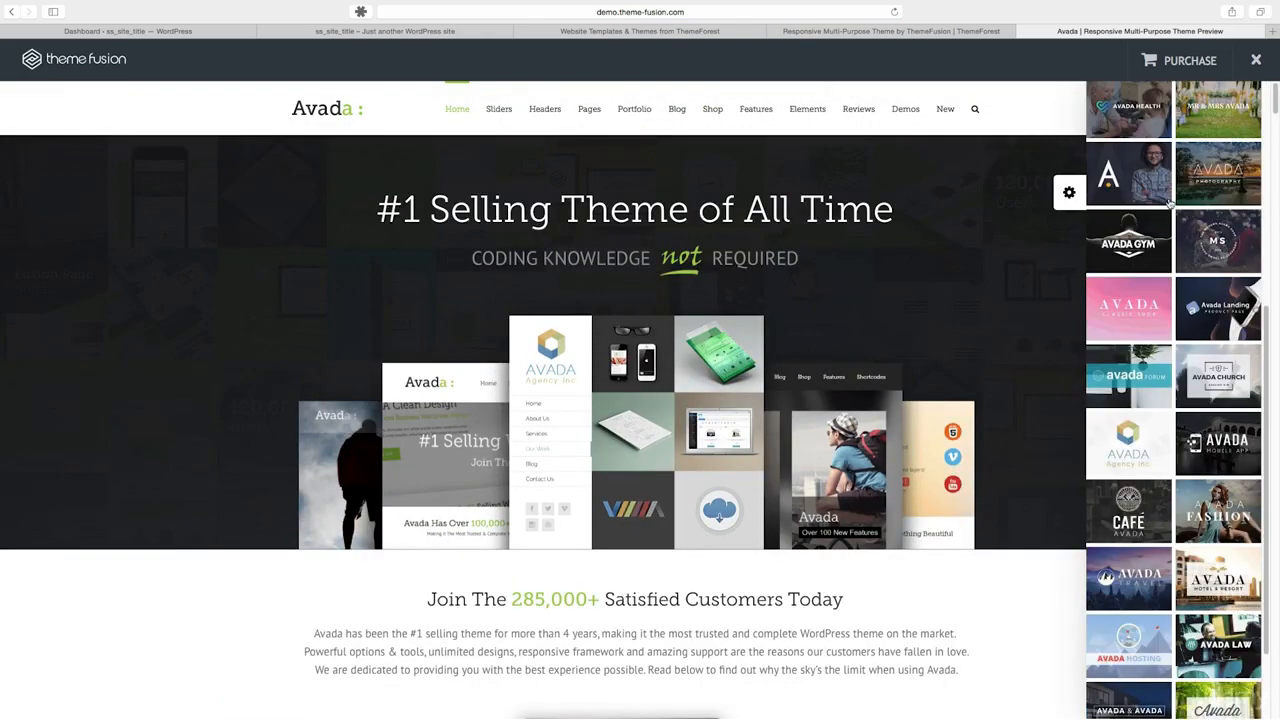
Open the Avada Photography example site and look through its whole home page.
{"action": "left_click", "coordinate": [1245, 199]}
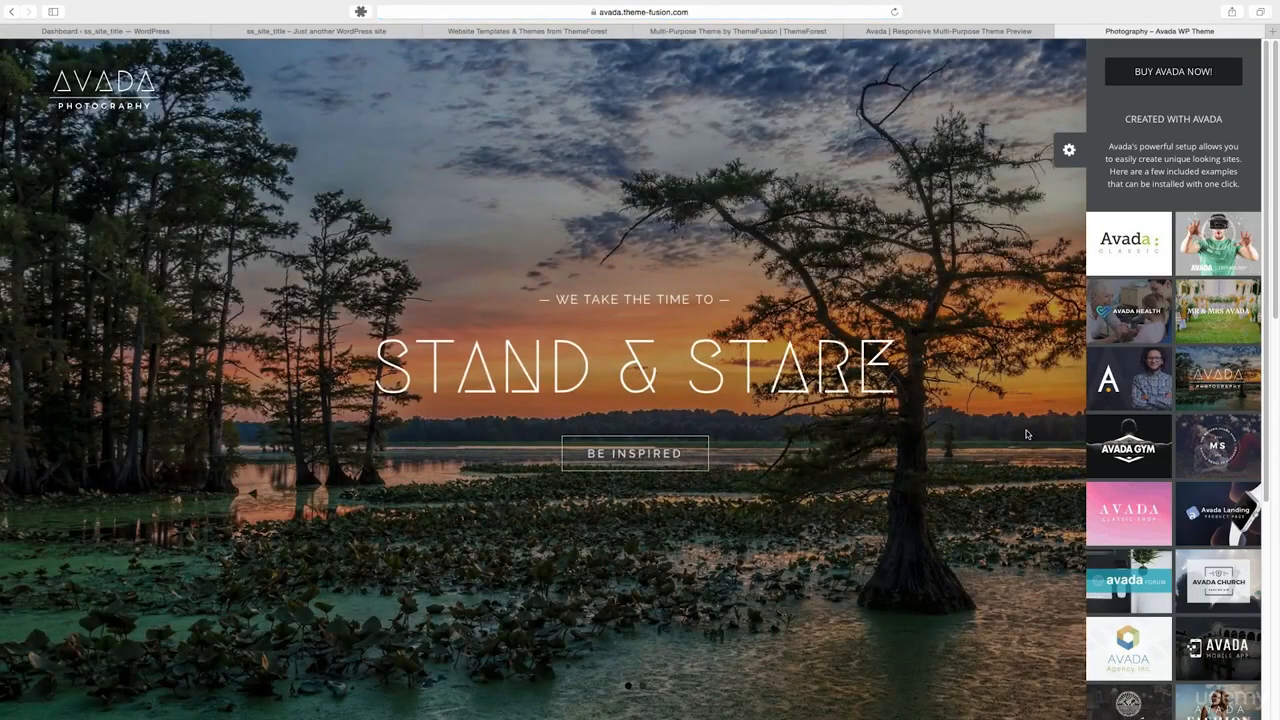
{"action": "scroll", "coordinate": [1026, 430], "scroll_direction": "down", "scroll_amount": 10}
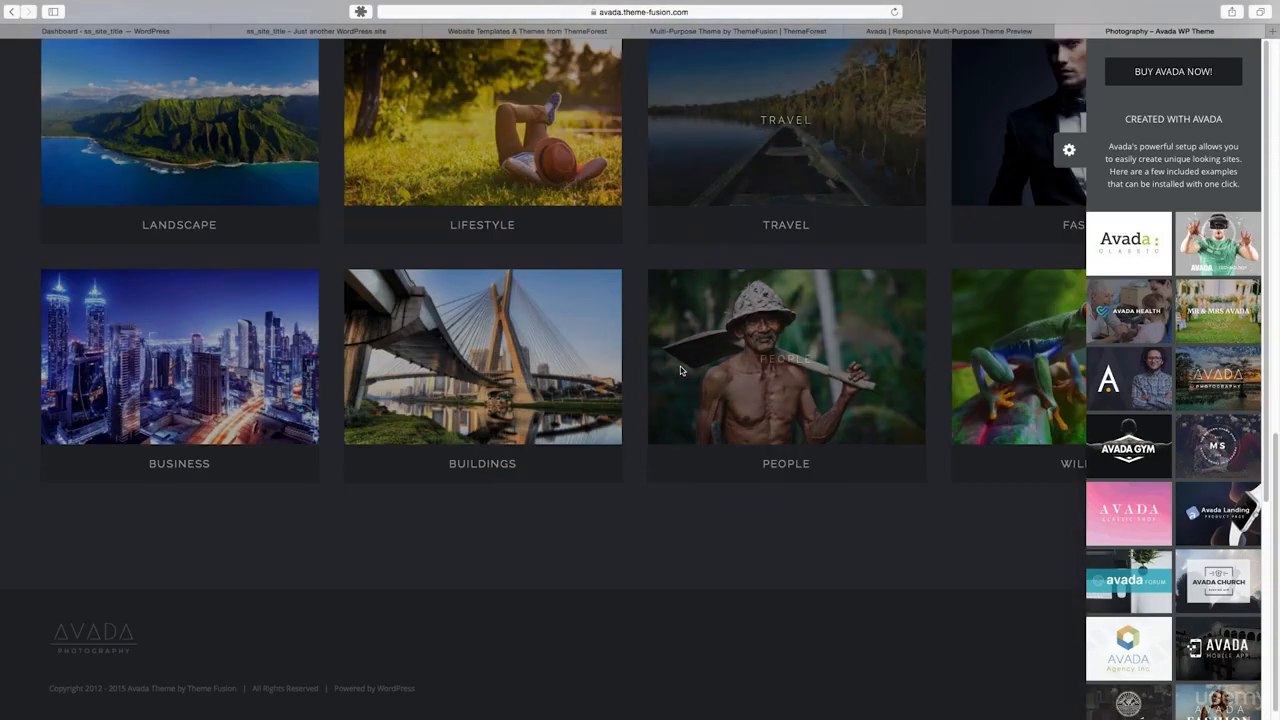
{"action": "scroll", "coordinate": [680, 366], "scroll_direction": "up", "scroll_amount": 10}
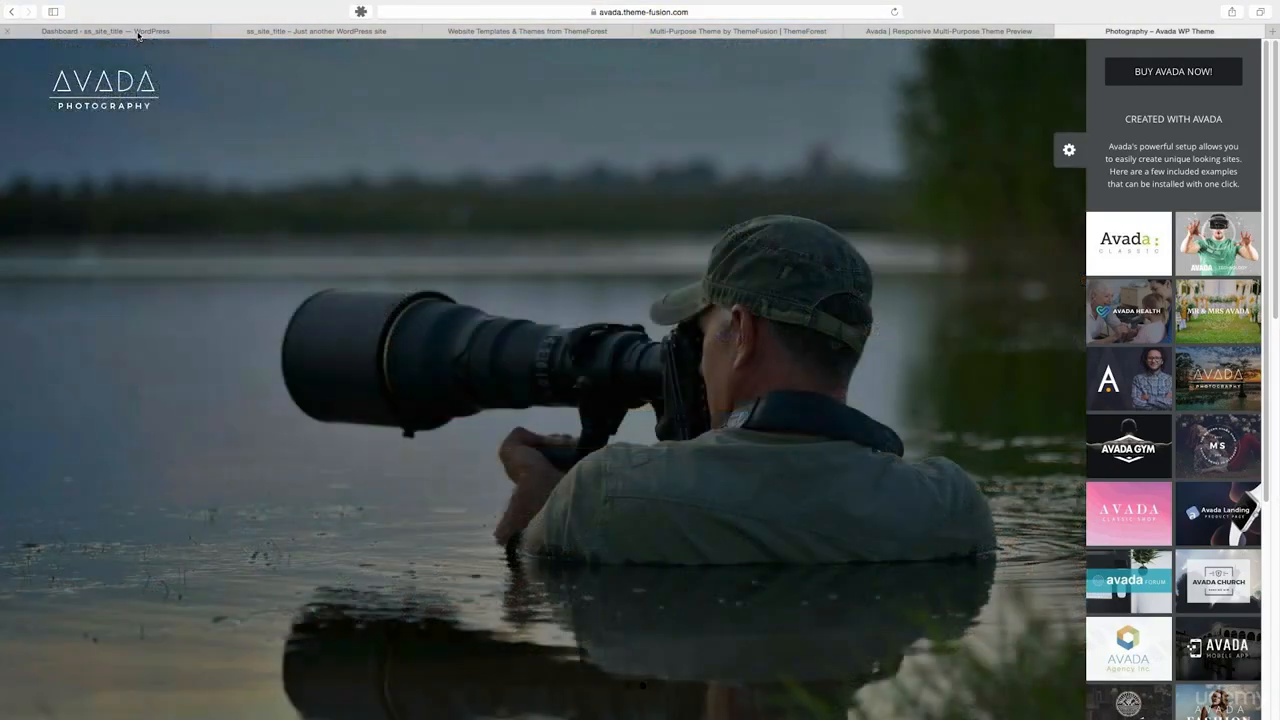
Return to the site's WordPress dashboard and show its installed themes.
{"action": "left_click", "coordinate": [138, 31]}
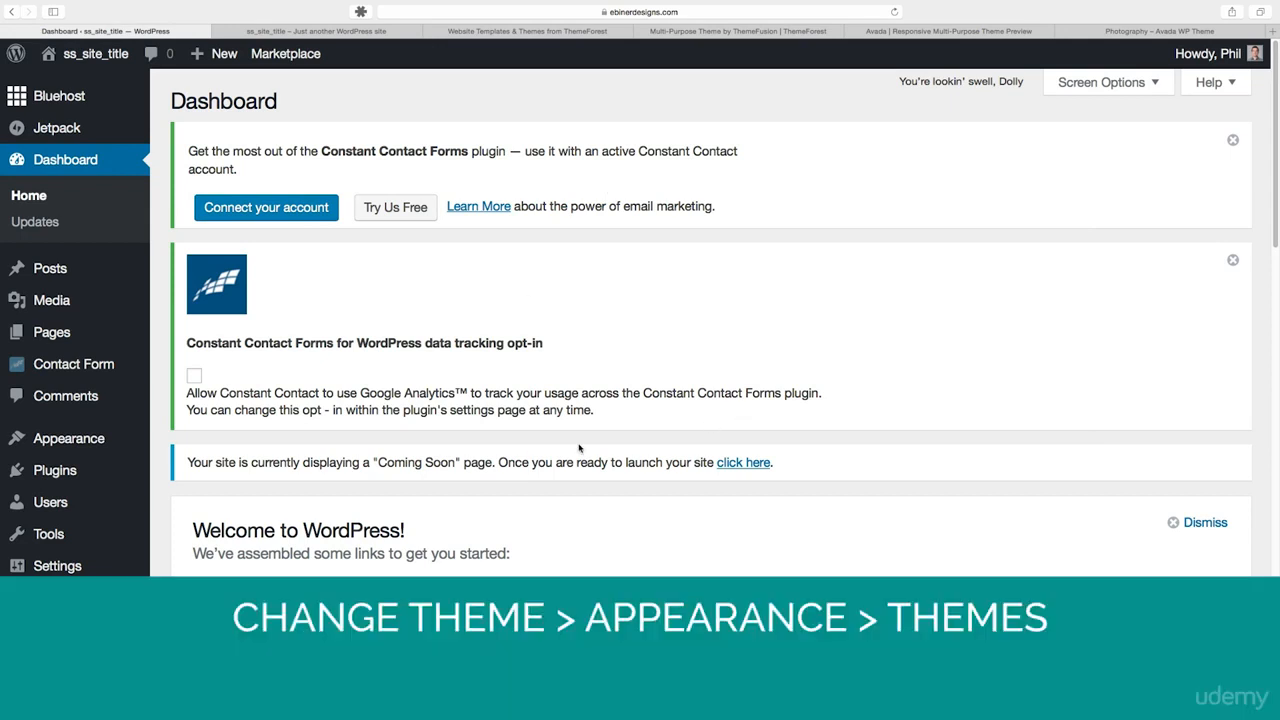
{"action": "mouse_move", "coordinate": [92, 443]}
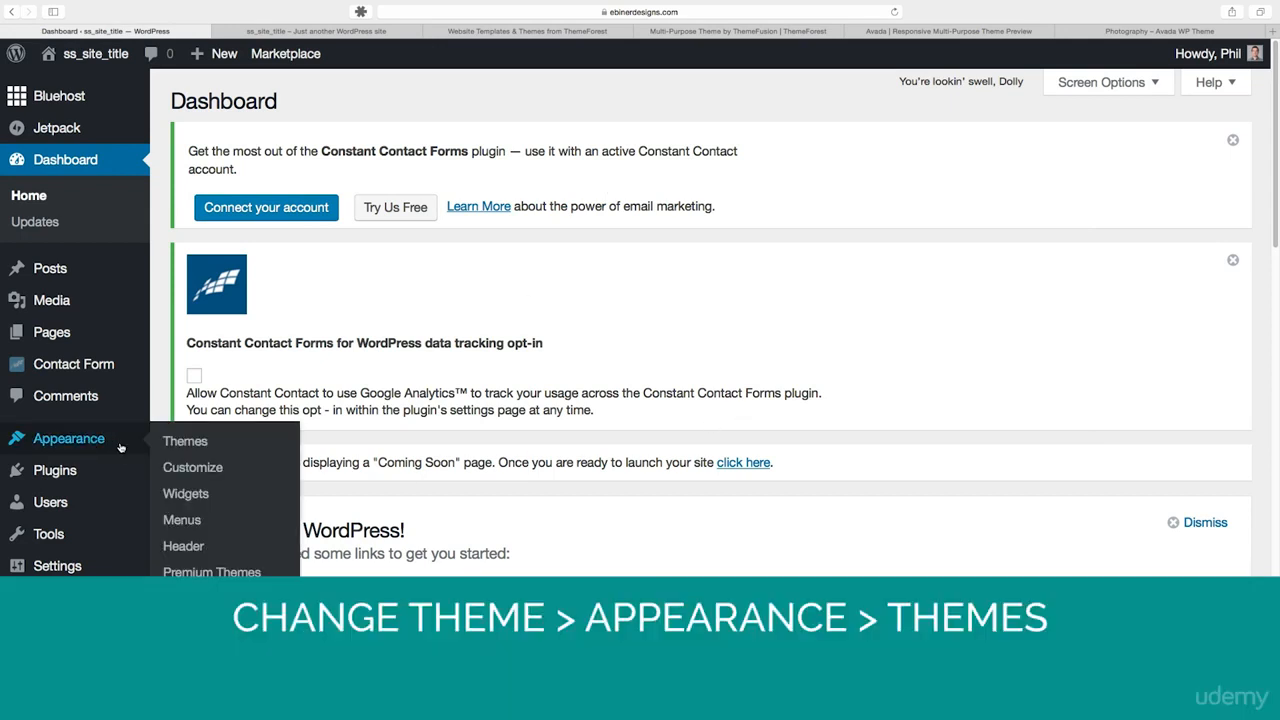
{"action": "left_click", "coordinate": [195, 441]}
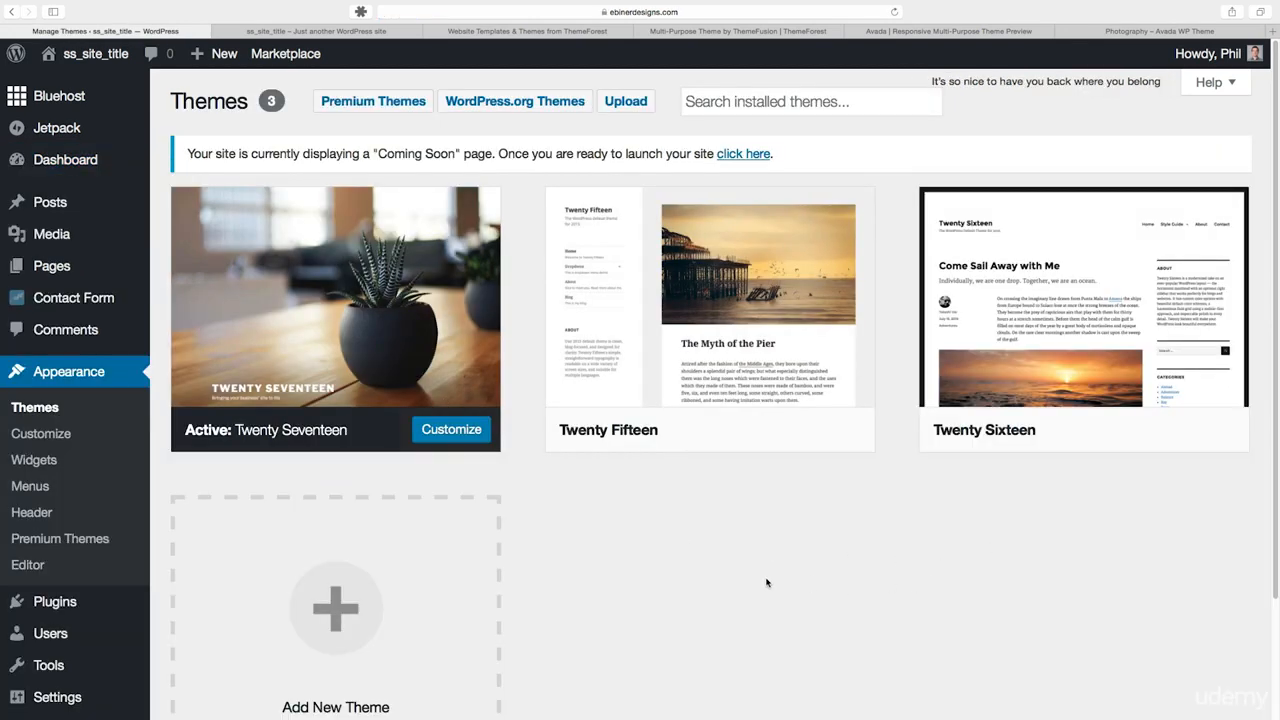
{"action": "mouse_move", "coordinate": [306, 433]}
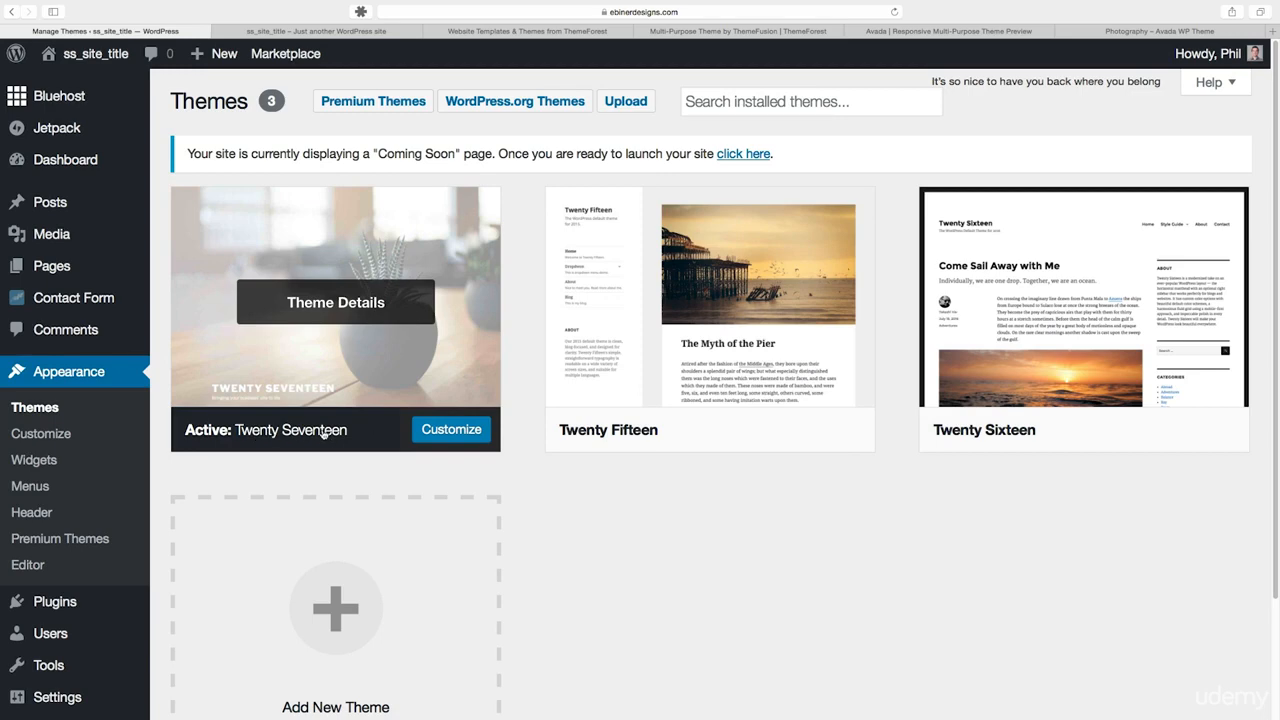
{"action": "mouse_move", "coordinate": [655, 432]}
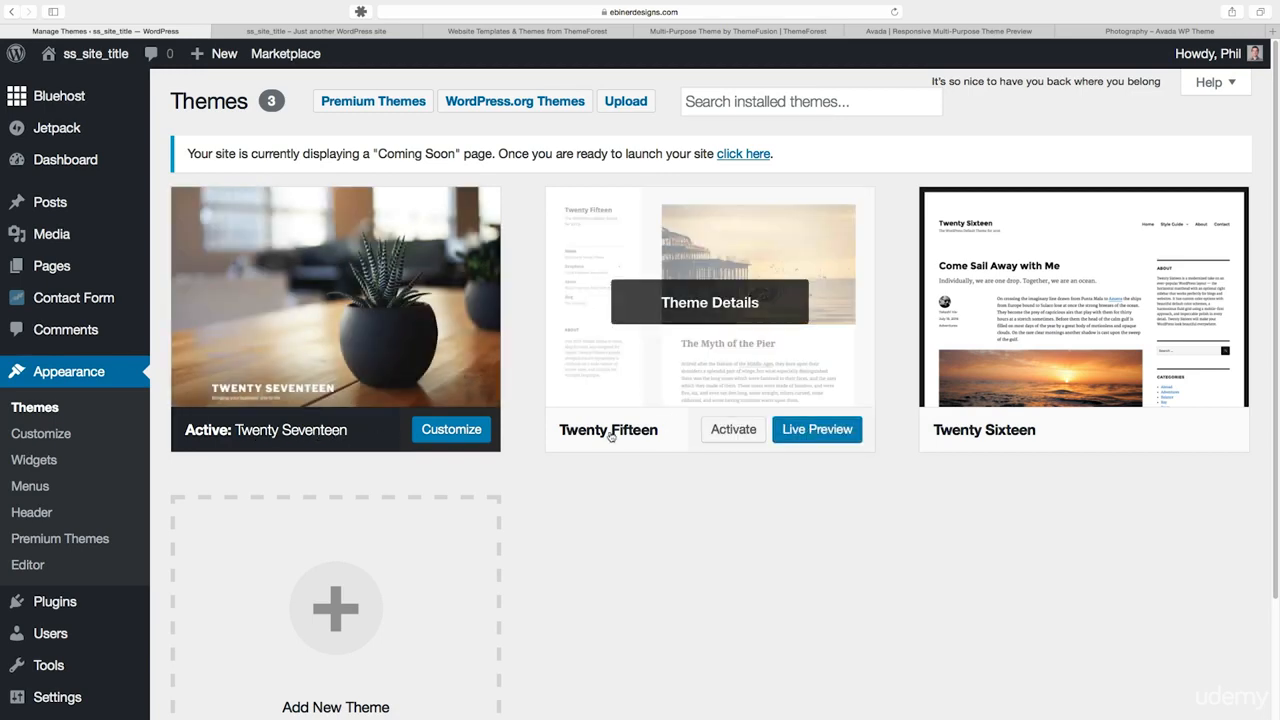
{"action": "mouse_move", "coordinate": [1030, 436]}
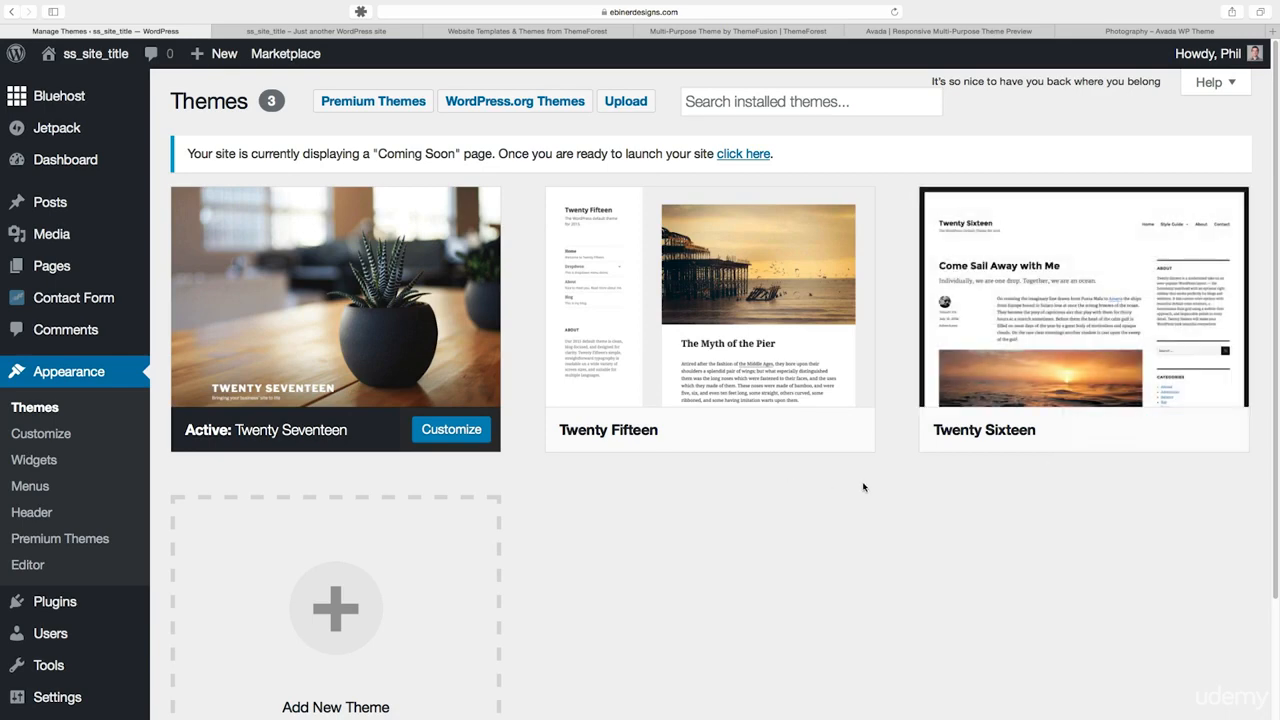
Start adding a new theme and look through the featured themes on offer.
{"action": "scroll", "coordinate": [877, 480], "scroll_direction": "down", "scroll_amount": 3}
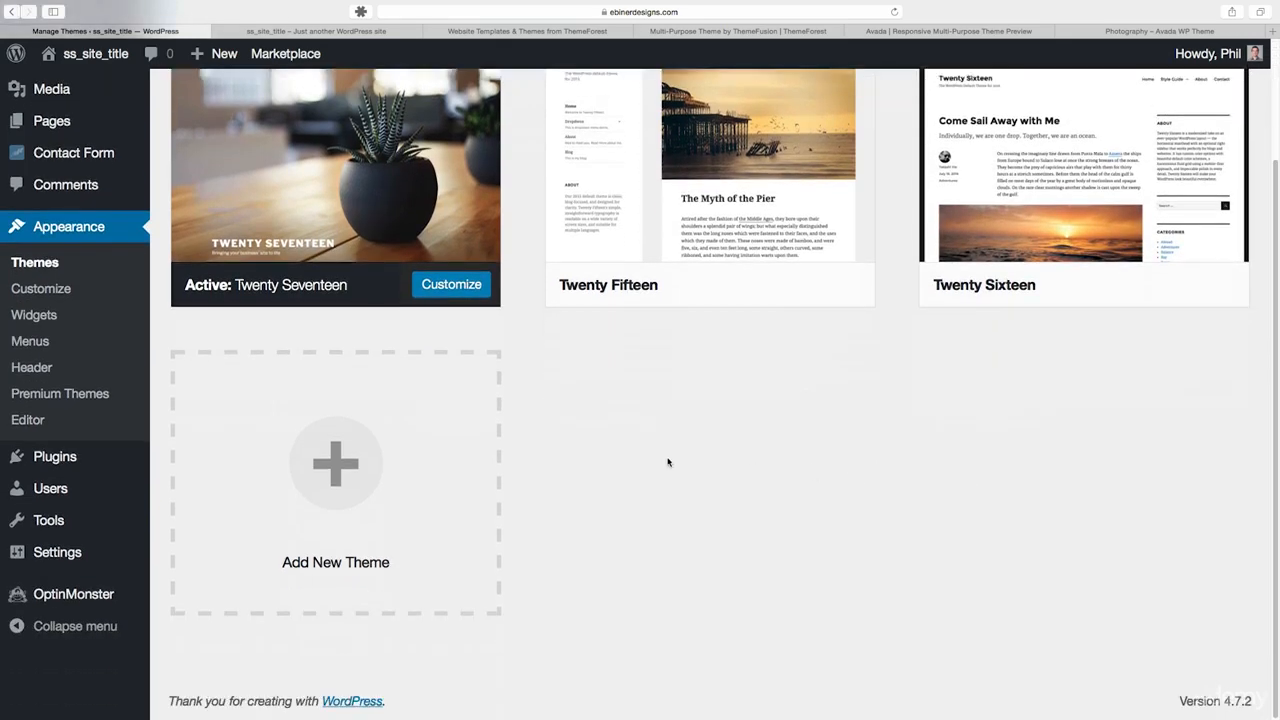
{"action": "left_click", "coordinate": [366, 473]}
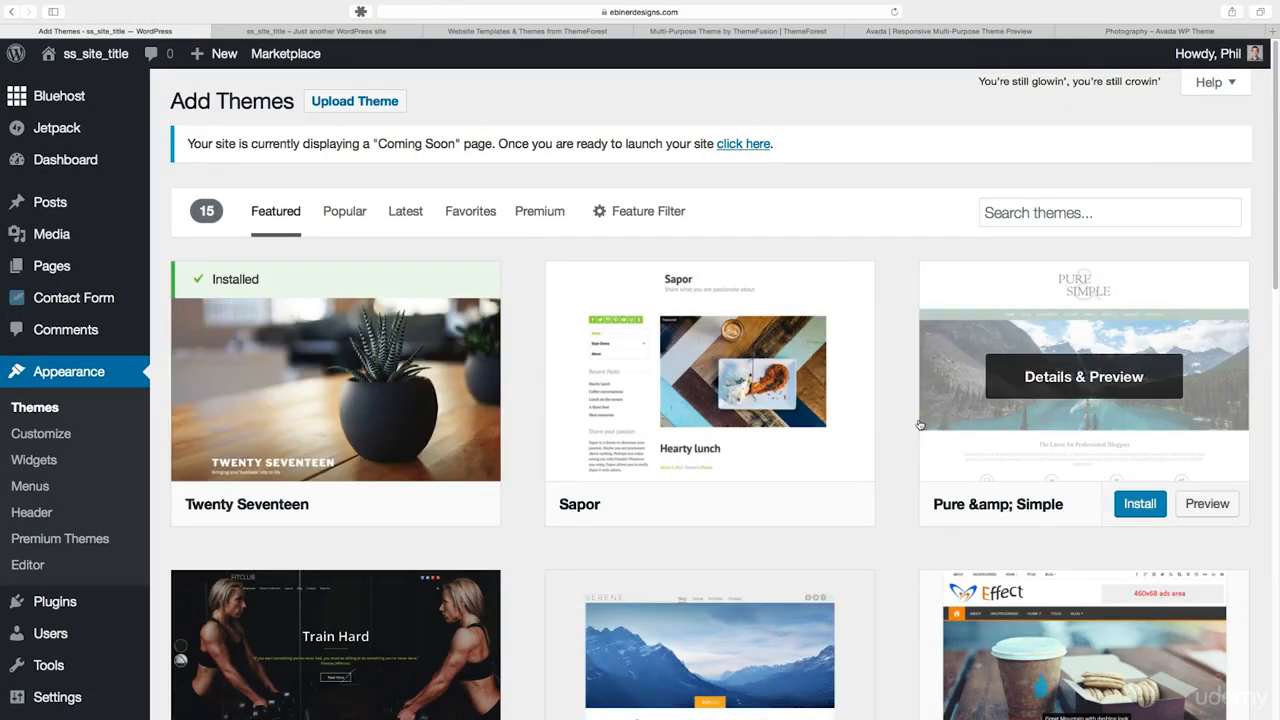
{"action": "scroll", "coordinate": [920, 425], "scroll_direction": "down", "scroll_amount": 1}
{"action": "scroll", "coordinate": [930, 432], "scroll_direction": "down", "scroll_amount": 5}
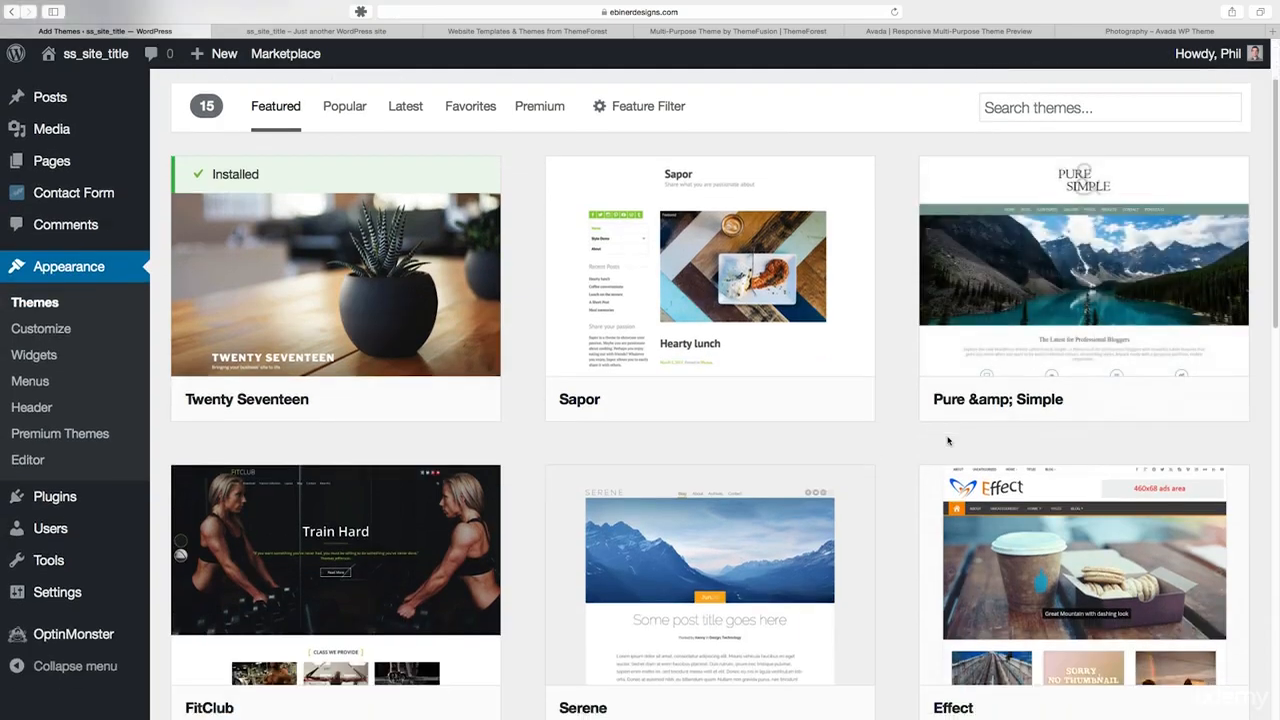
{"action": "scroll", "coordinate": [709, 468], "scroll_direction": "down", "scroll_amount": 8}
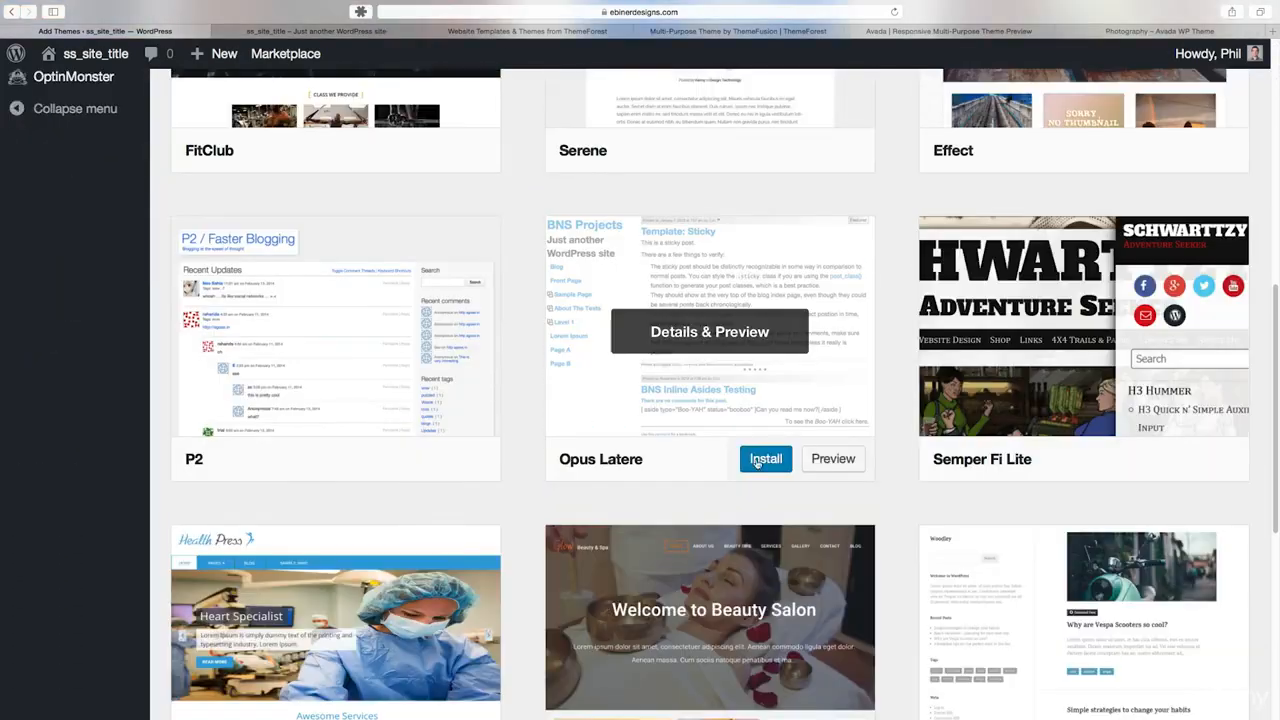
{"action": "scroll", "coordinate": [783, 376], "scroll_direction": "up", "scroll_amount": 10}
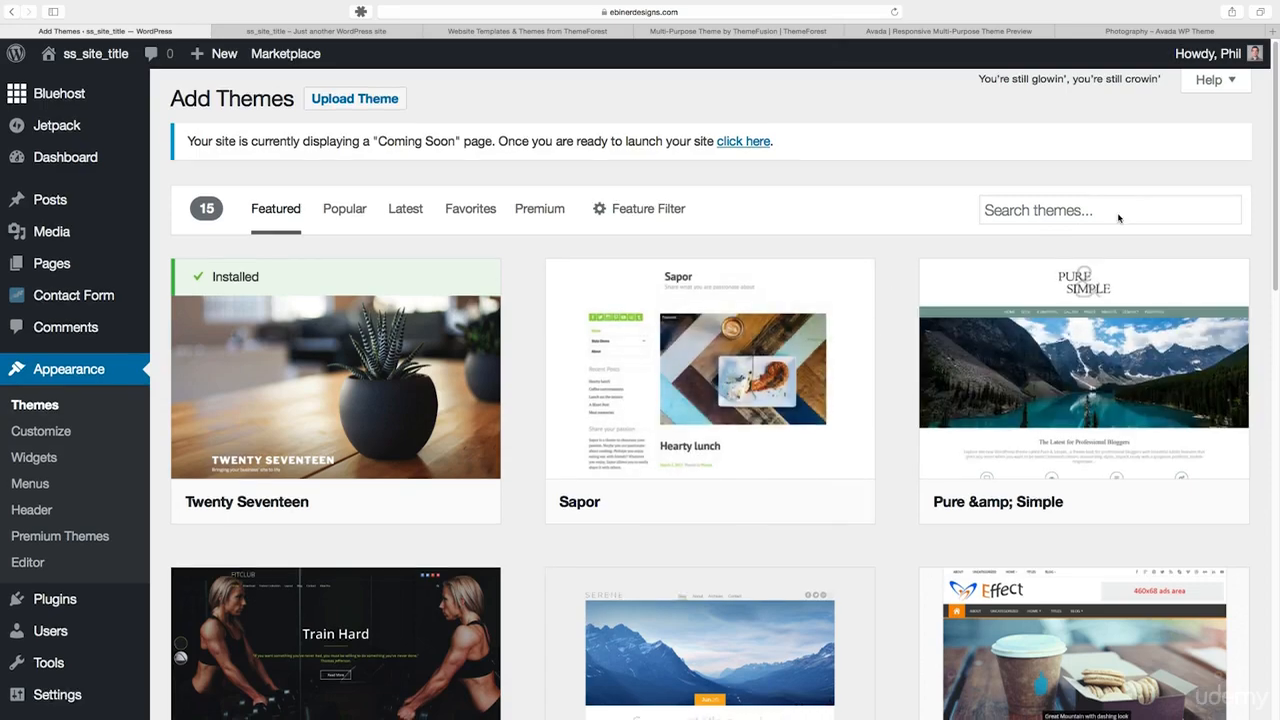
Preview the FitClub theme, look through its sample page and close the preview.
{"action": "scroll", "coordinate": [1119, 216], "scroll_direction": "down", "scroll_amount": 5}
{"action": "scroll", "coordinate": [1042, 418], "scroll_direction": "down", "scroll_amount": 2}
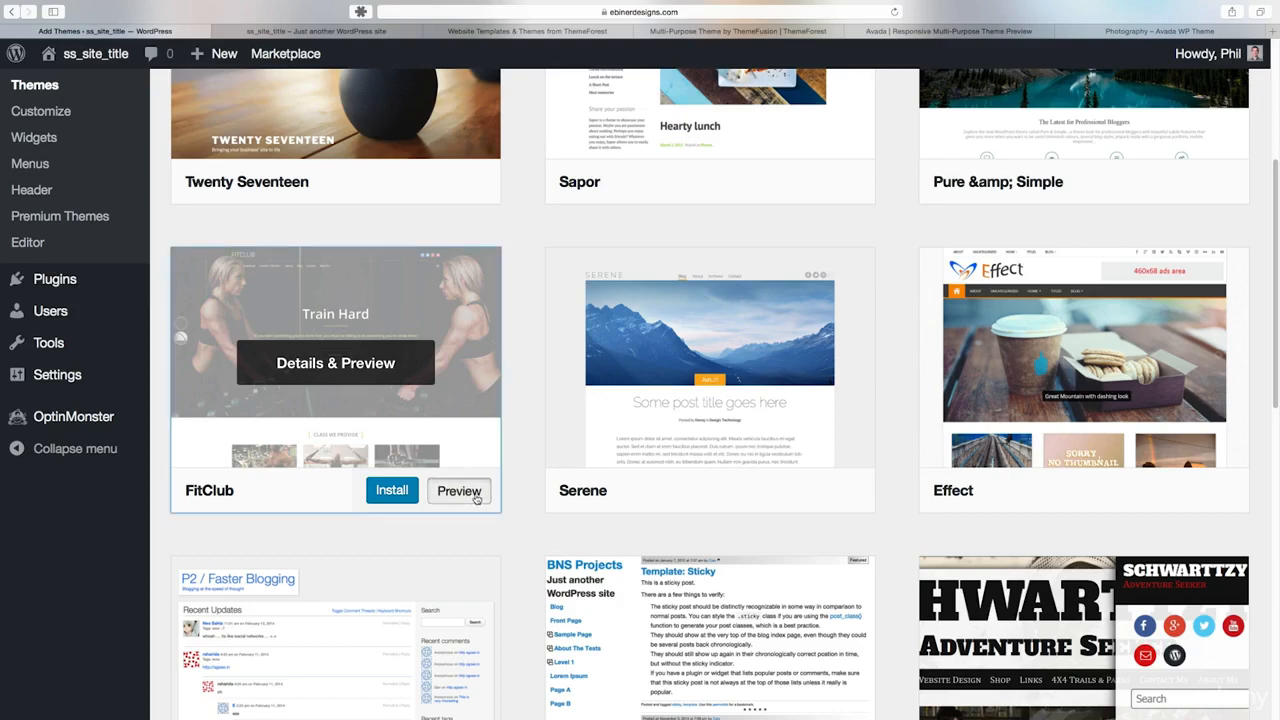
{"action": "left_click", "coordinate": [457, 490]}
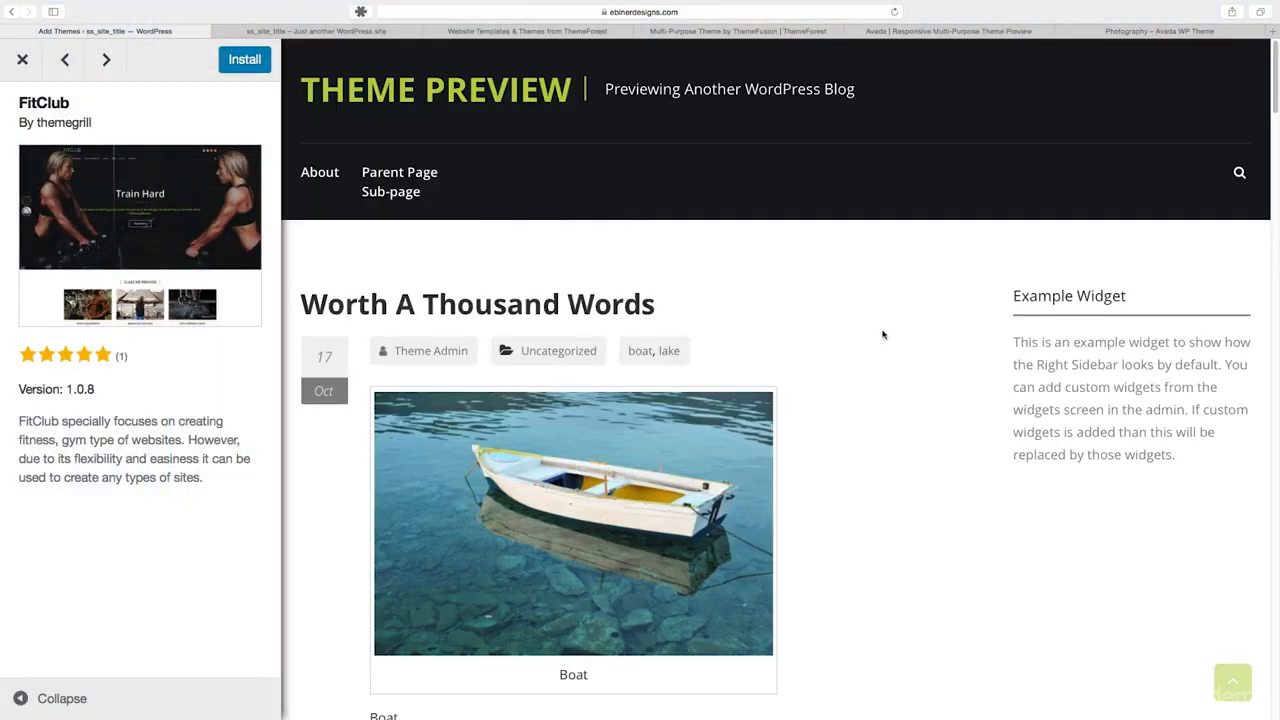
{"action": "scroll", "coordinate": [890, 353], "scroll_direction": "down", "scroll_amount": 5}
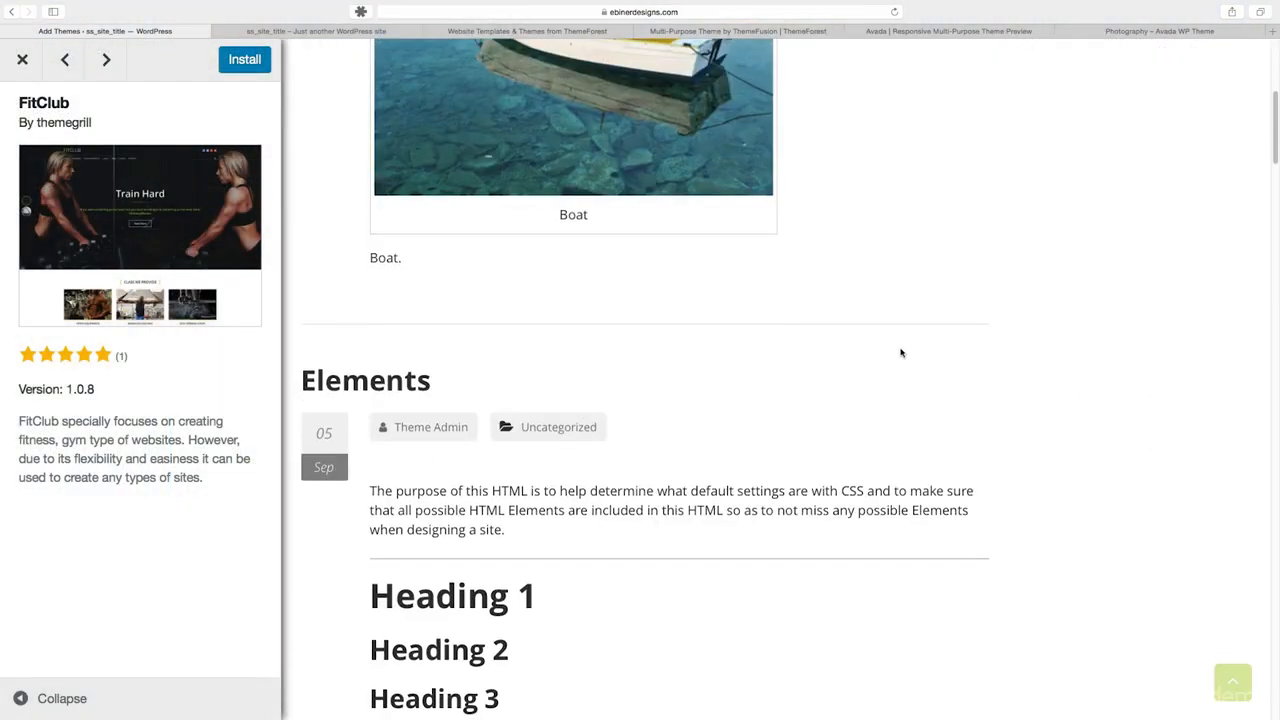
{"action": "scroll", "coordinate": [900, 353], "scroll_direction": "up", "scroll_amount": 5}
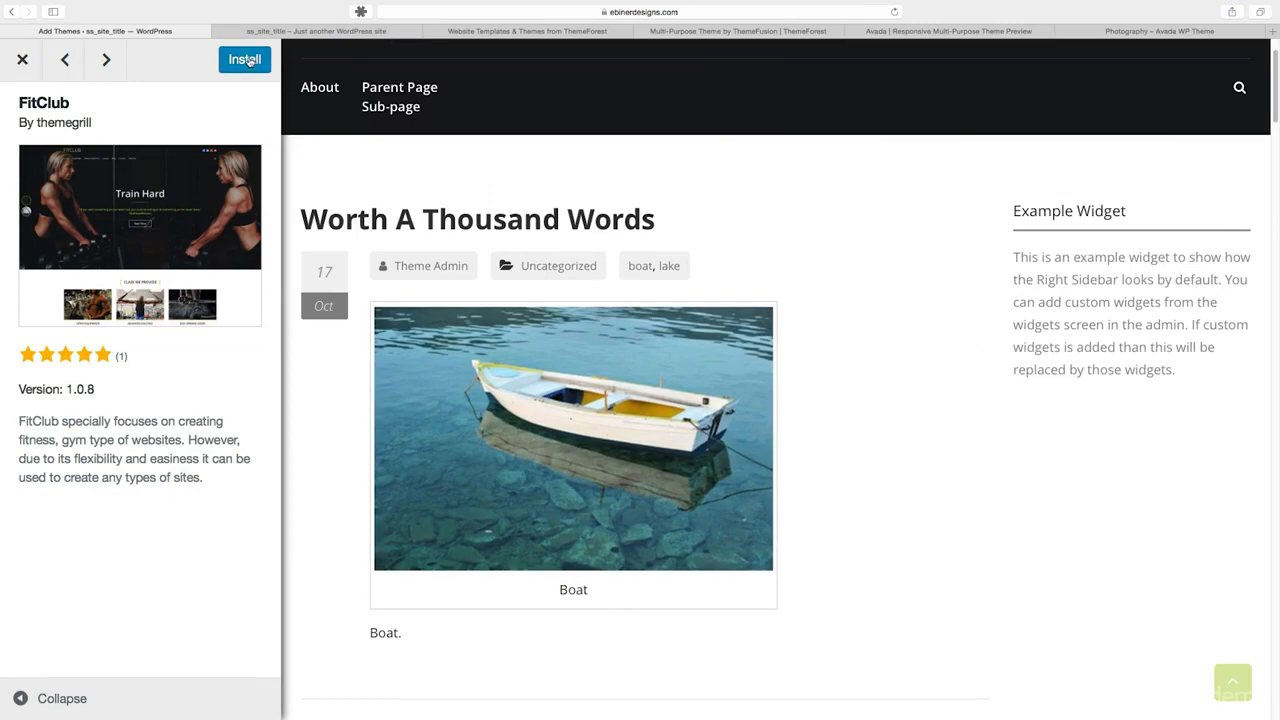
{"action": "left_click", "coordinate": [22, 59]}
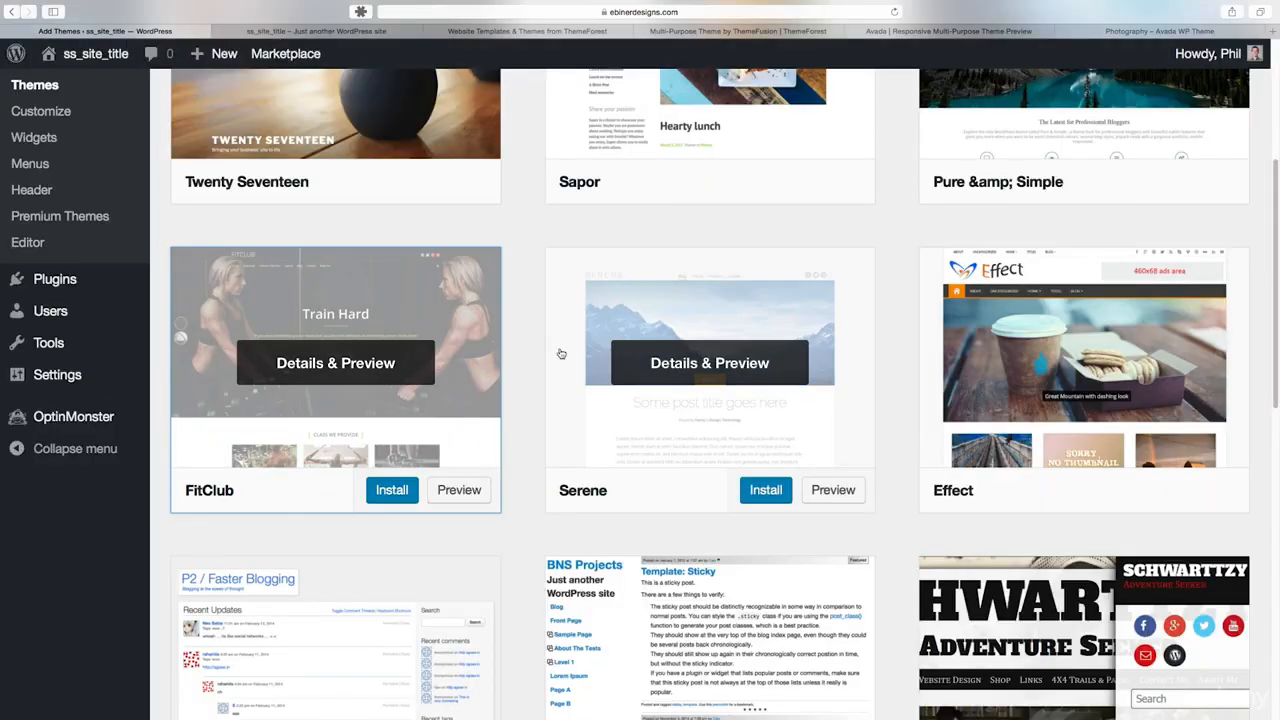
Install the FitClub theme without activating it and return to the installed themes.
{"action": "left_click", "coordinate": [392, 490]}
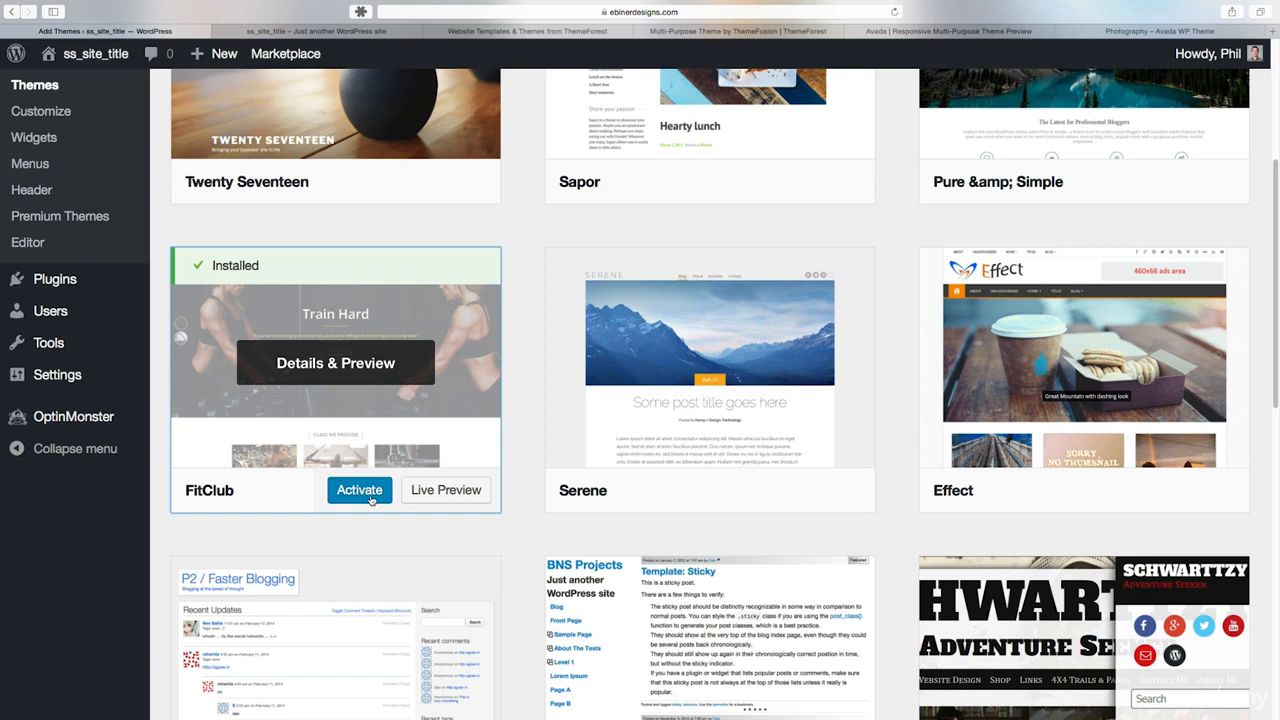
{"action": "scroll", "coordinate": [375, 493], "scroll_direction": "up", "scroll_amount": 4}
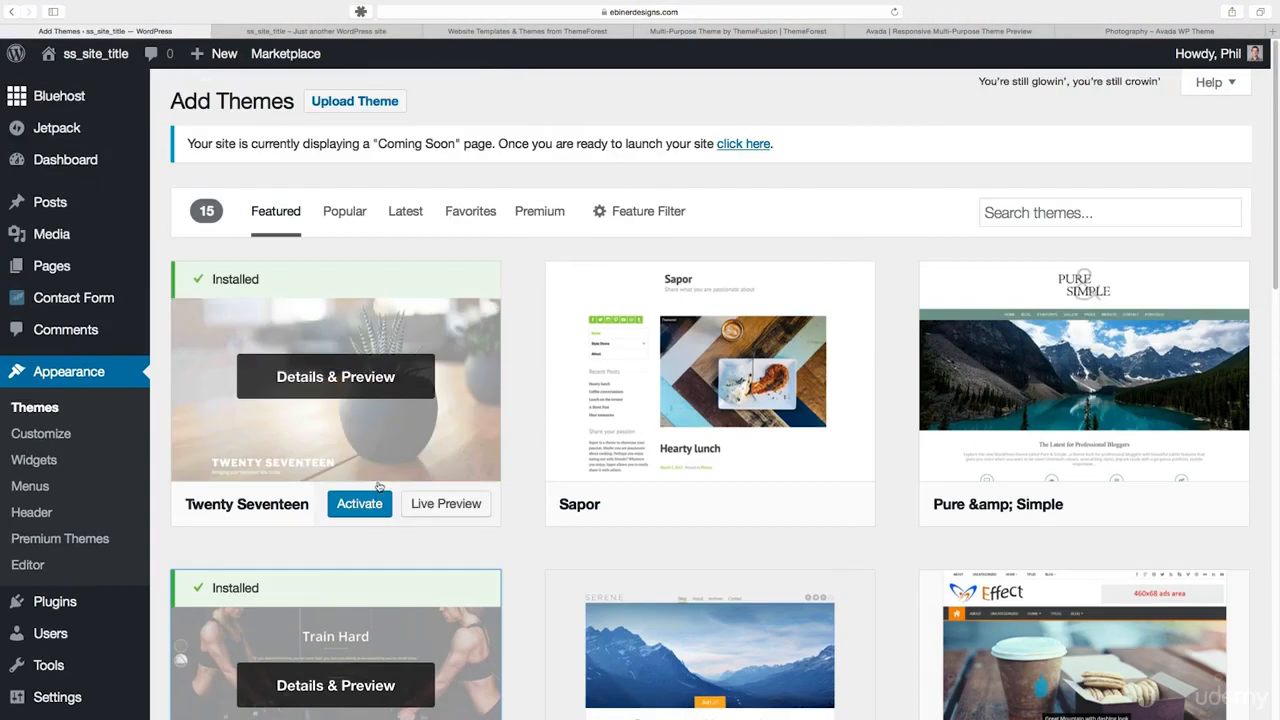
{"action": "left_click", "coordinate": [43, 410]}
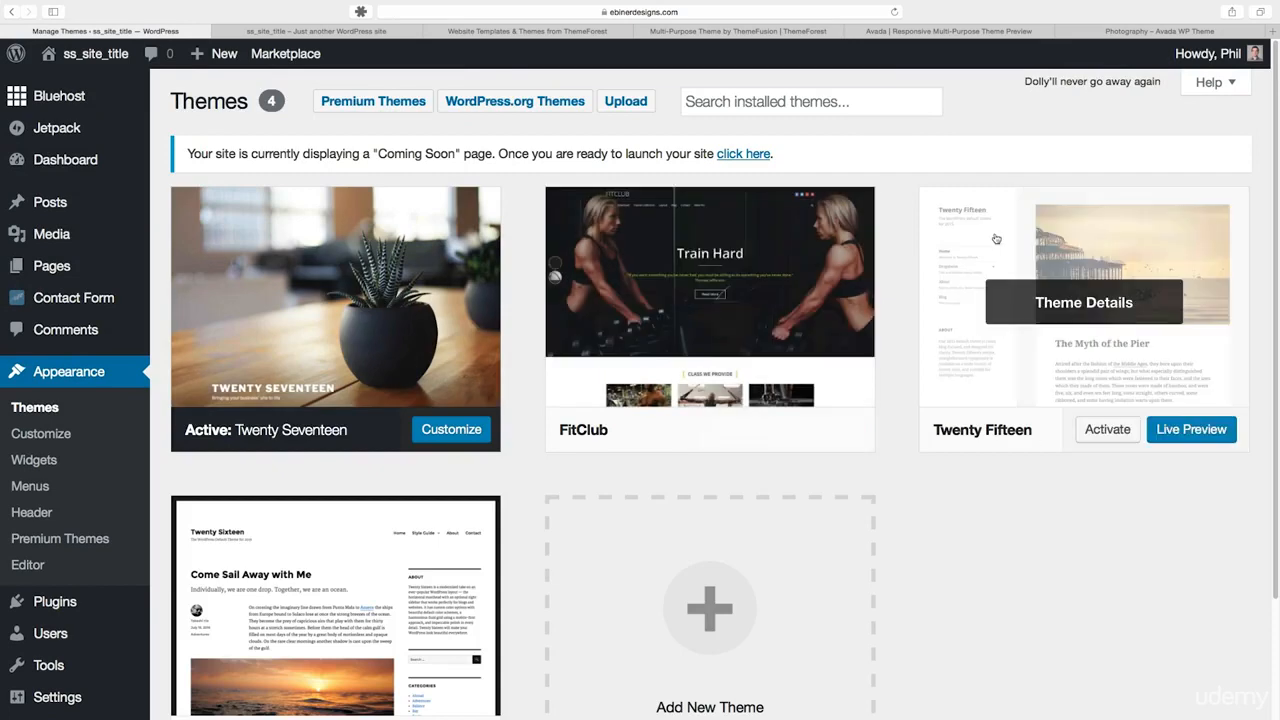
Activate the FitClub theme, reload the site's front page to check the new look, and return to the installed themes.
{"action": "mouse_move", "coordinate": [797, 434]}
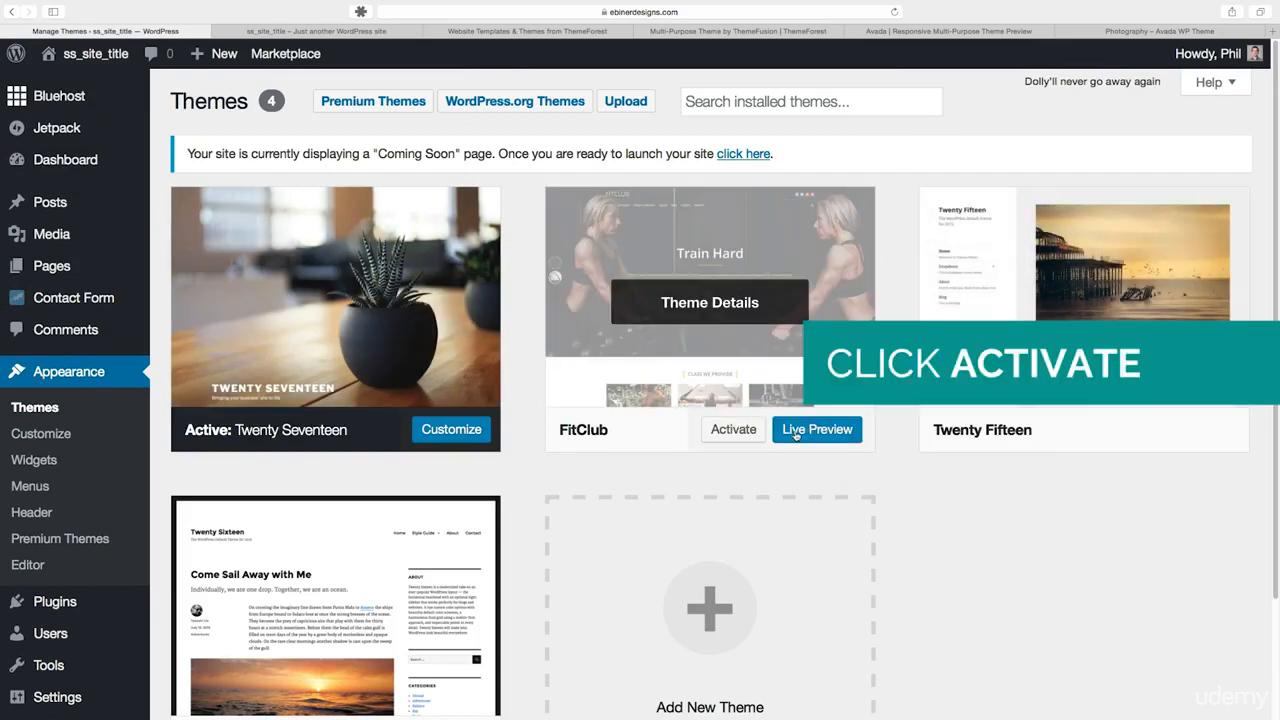
{"action": "left_click", "coordinate": [735, 430]}
{"action": "left_click", "coordinate": [349, 32]}
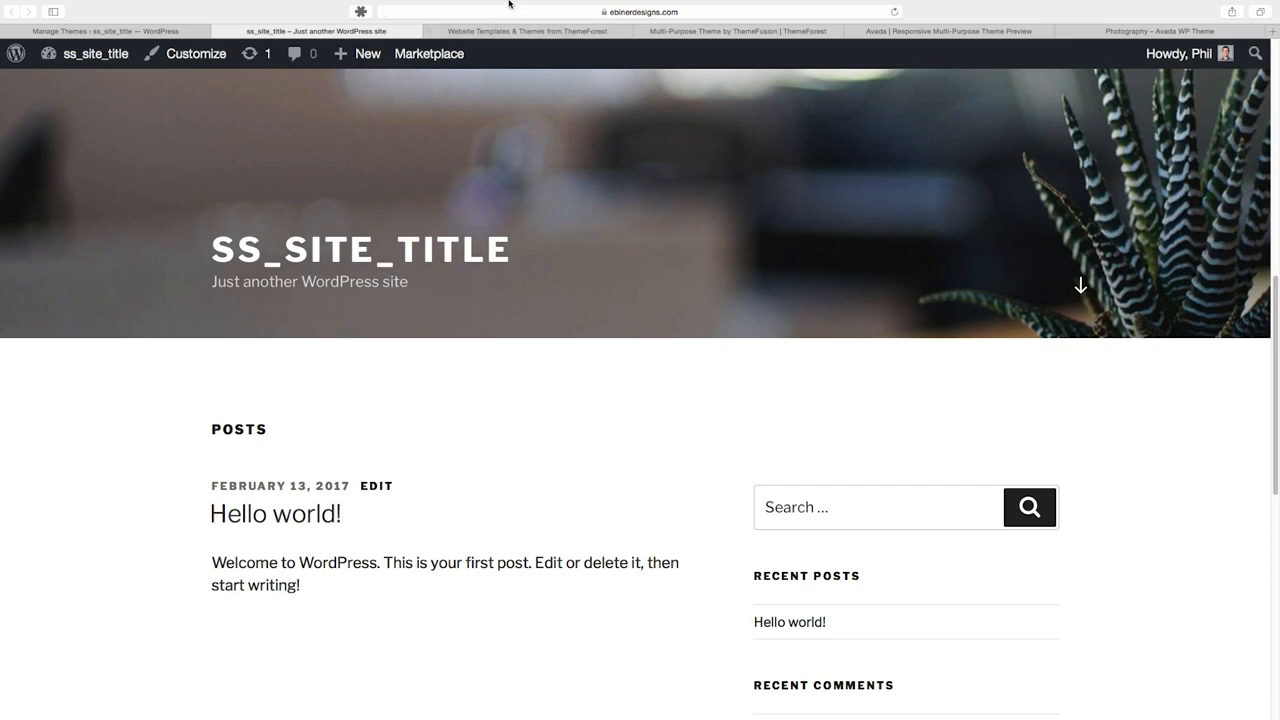
{"action": "left_click", "coordinate": [894, 12]}
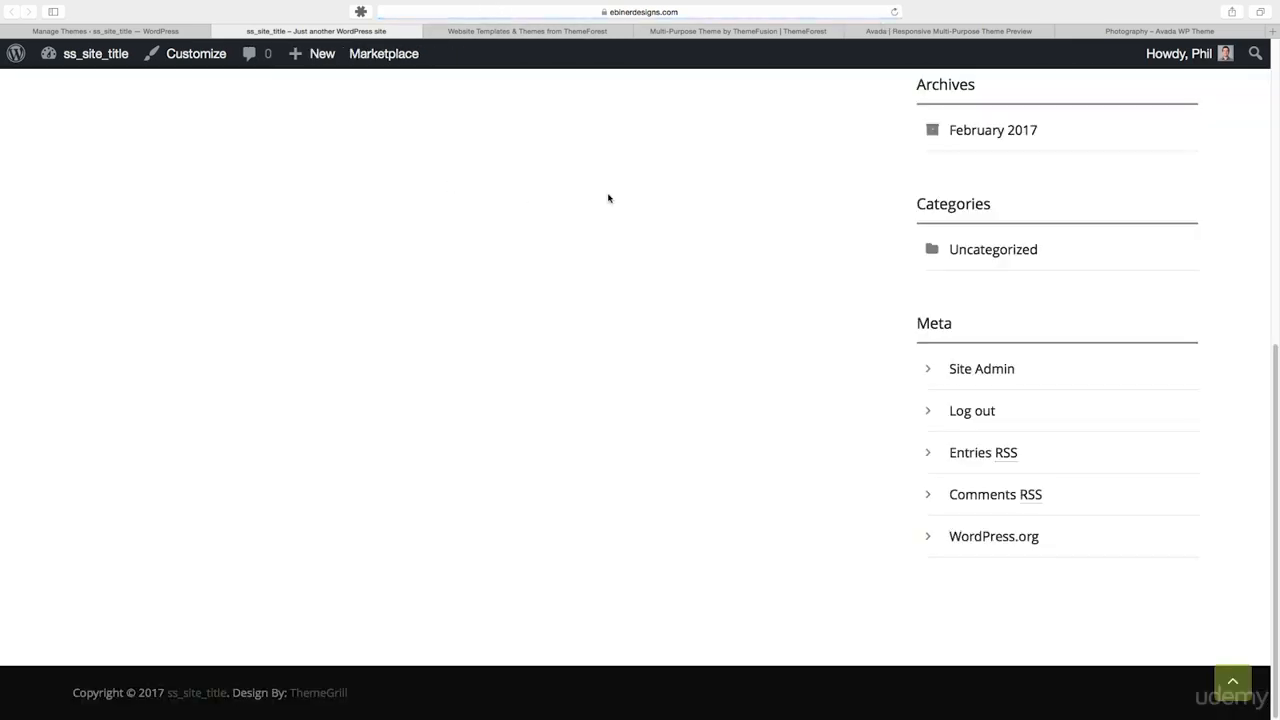
{"action": "scroll", "coordinate": [411, 263], "scroll_direction": "up", "scroll_amount": 10}
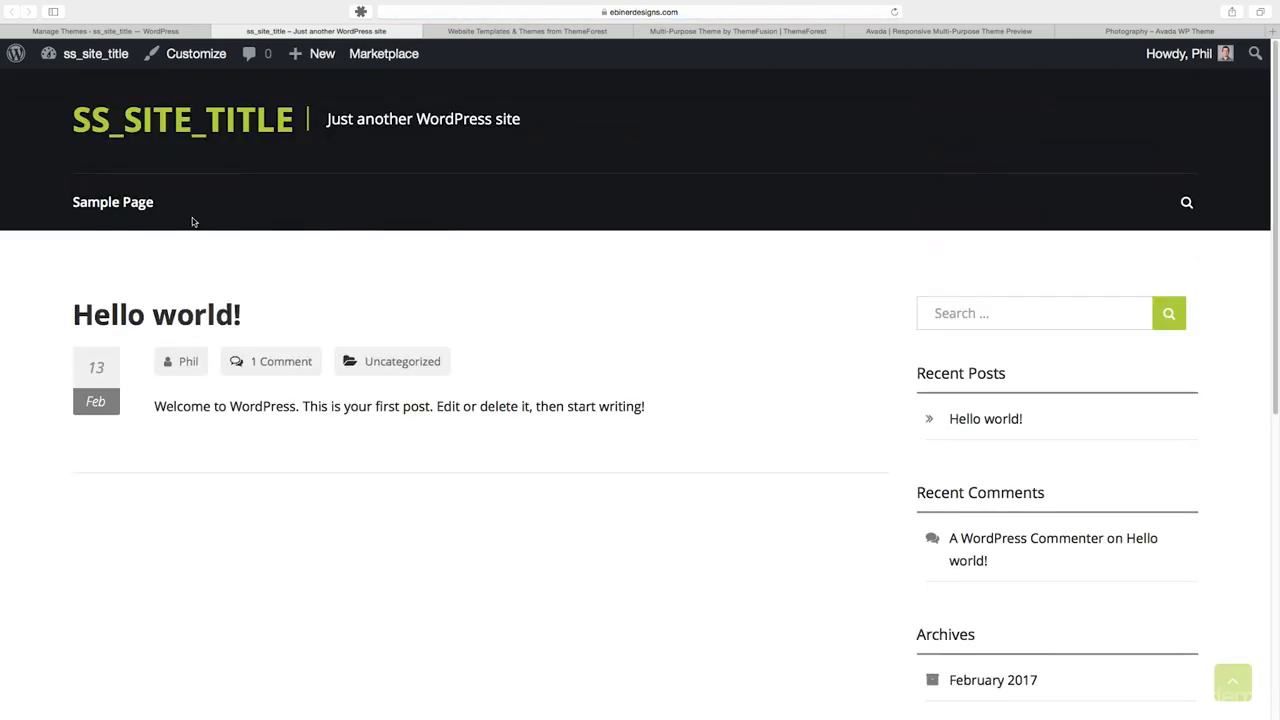
{"action": "left_click", "coordinate": [156, 31]}
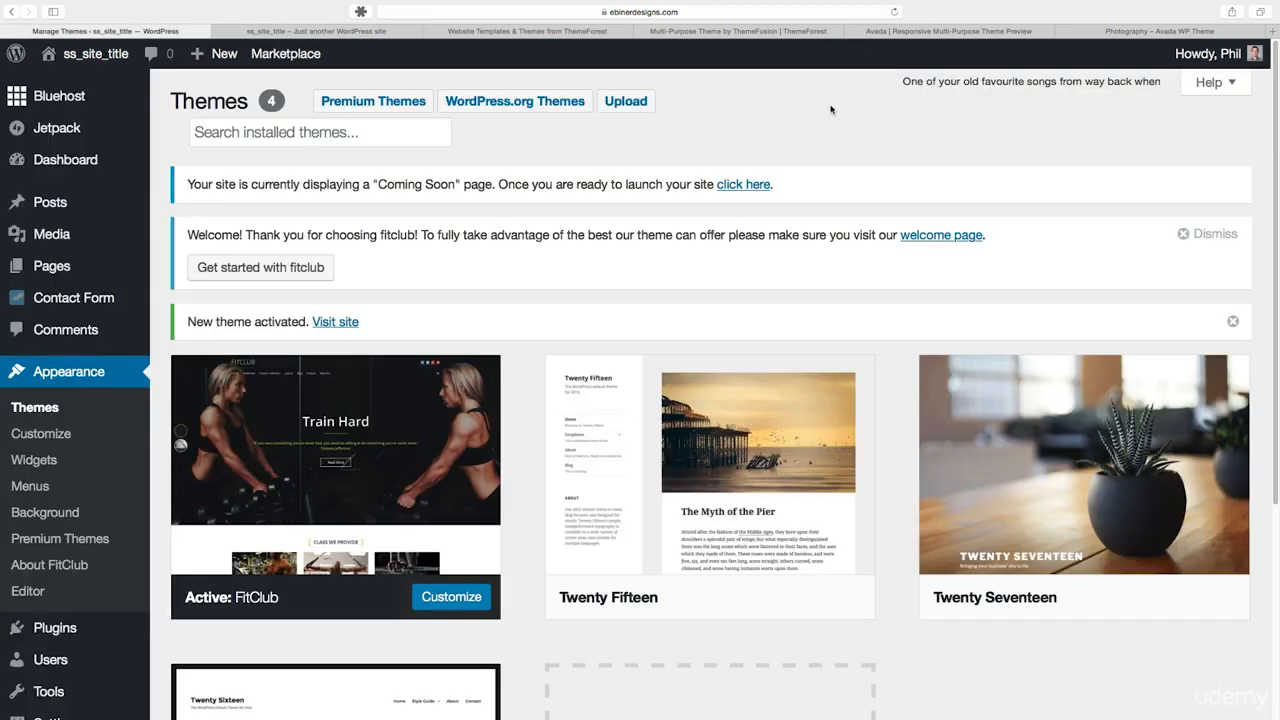
Show the download options for the purchased Avada theme on the ThemeForest downloads page, including the installable WordPress file only.
{"action": "left_click", "coordinate": [527, 108]}
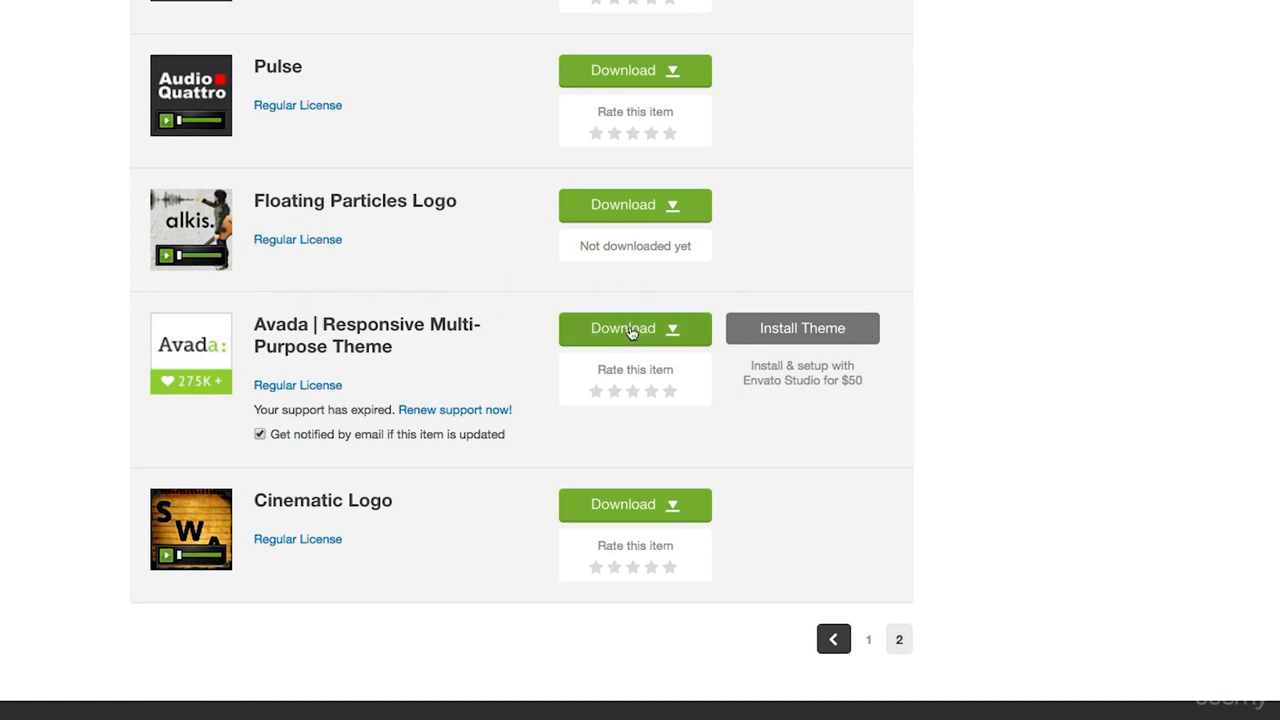
{"action": "left_click", "coordinate": [672, 332]}
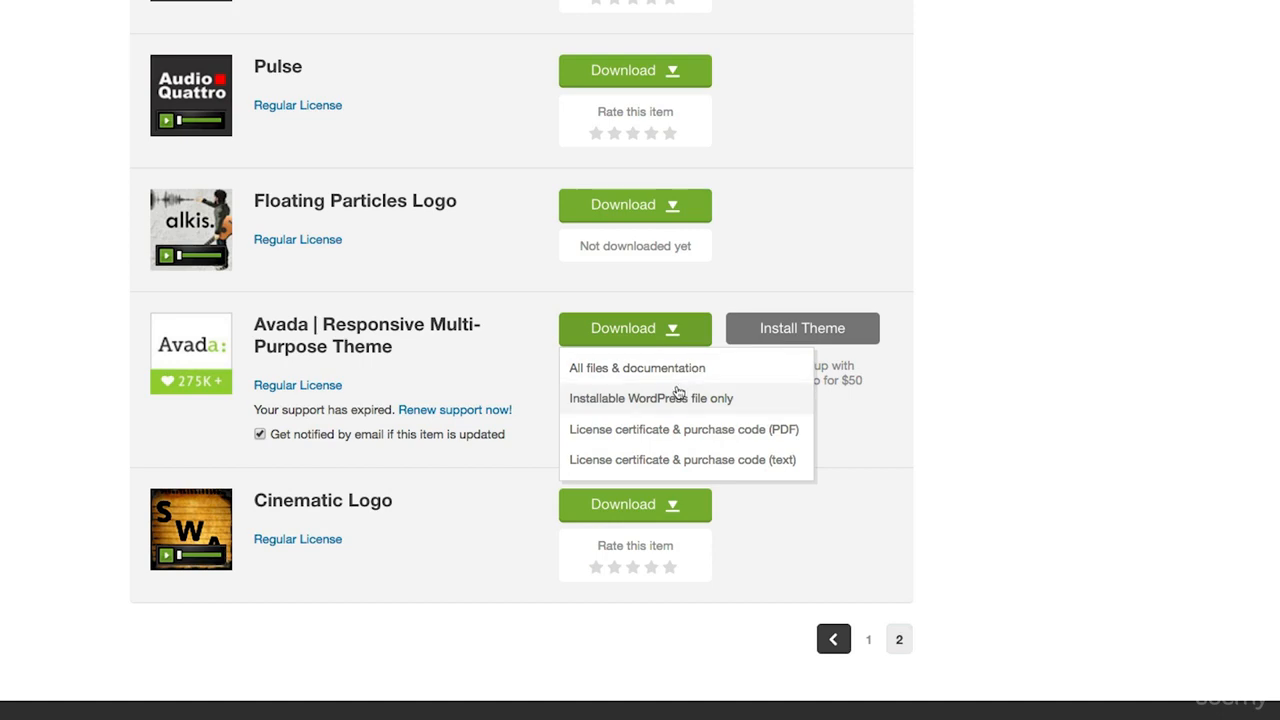
{"action": "left_click", "coordinate": [1057, 338]}
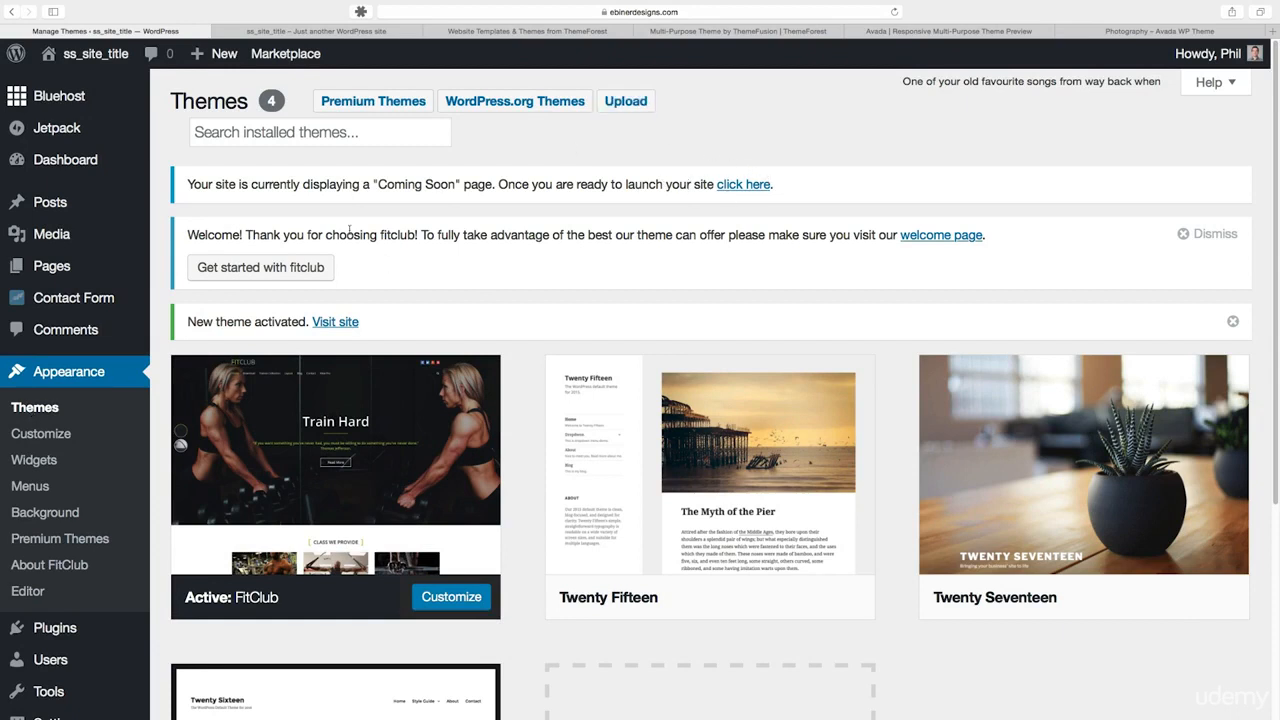
Upload themeforest-2833226-avada-responsive-multipurpose-theme-wordpress-theme.zip from the Desktop and install it as a new theme.
{"action": "left_click", "coordinate": [626, 101]}
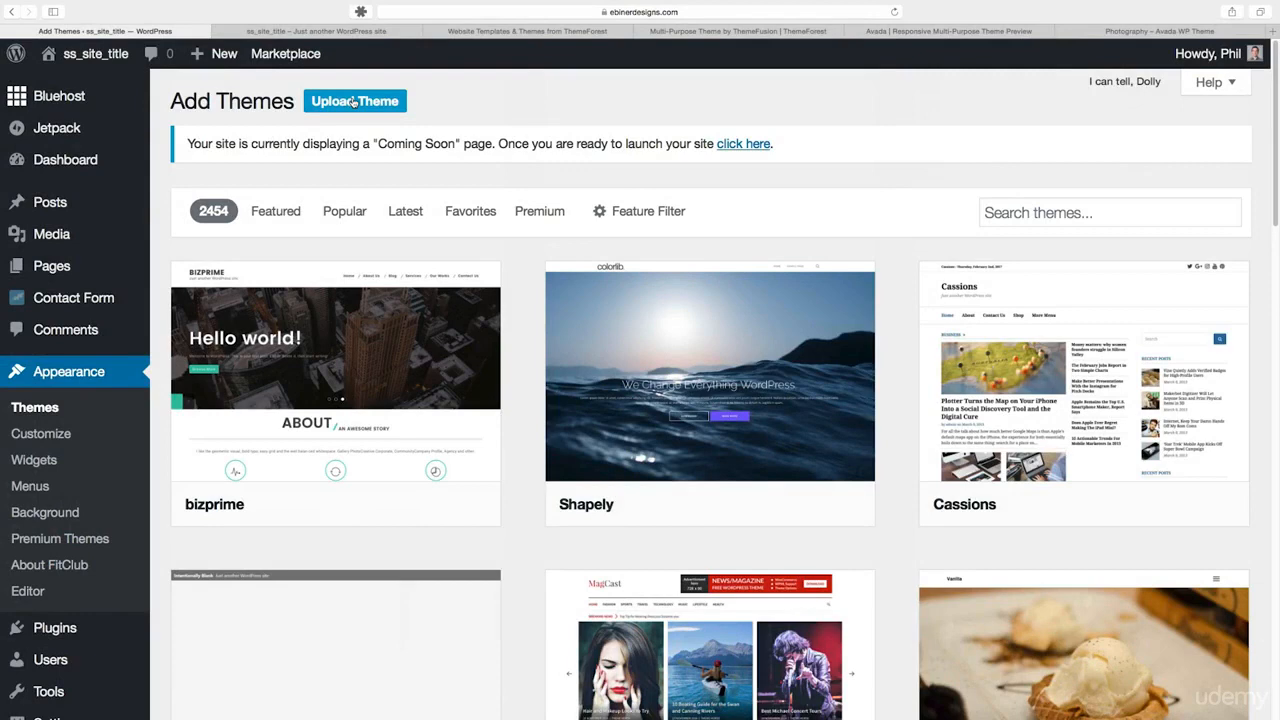
{"action": "left_click", "coordinate": [353, 102]}
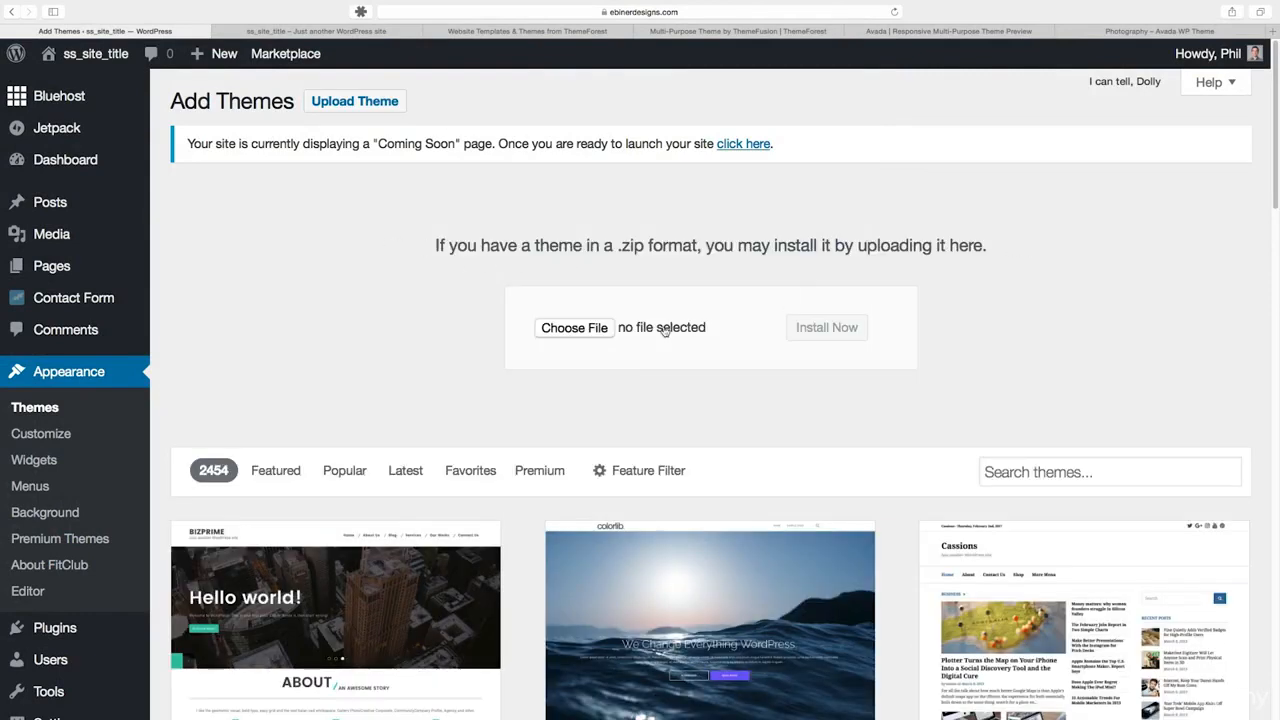
{"action": "left_click", "coordinate": [568, 332]}
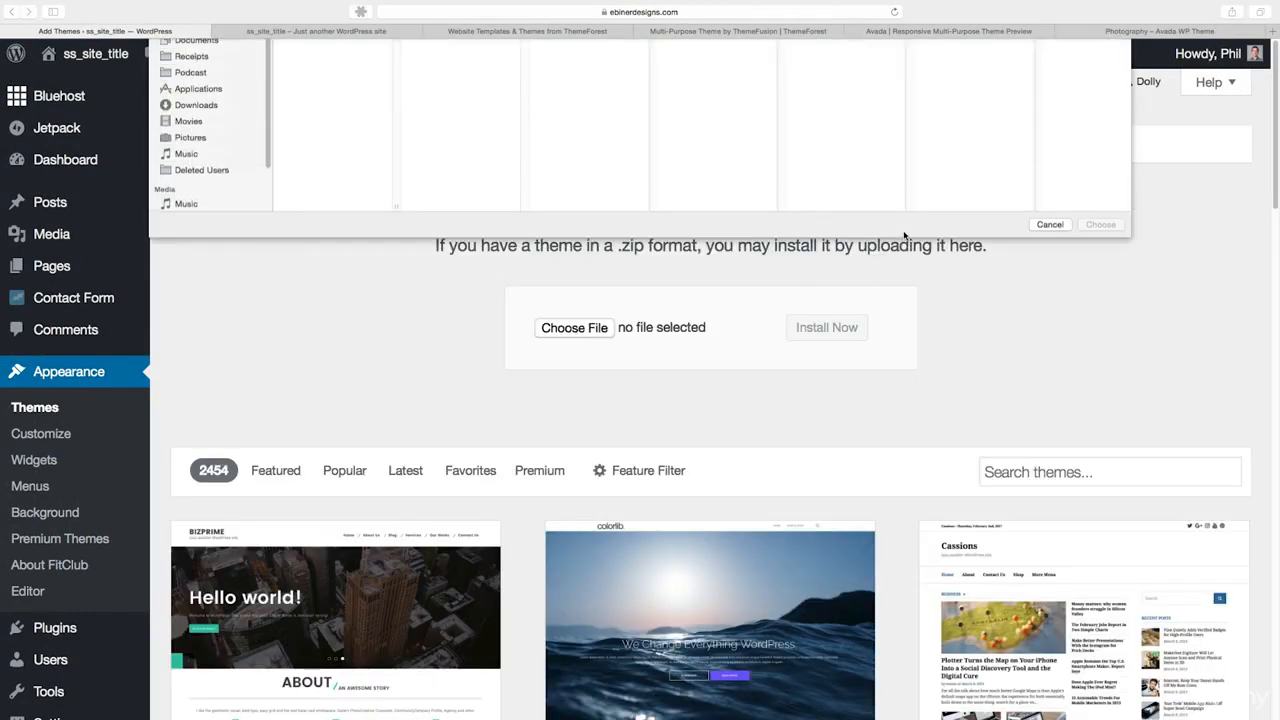
{"action": "left_click", "coordinate": [190, 156]}
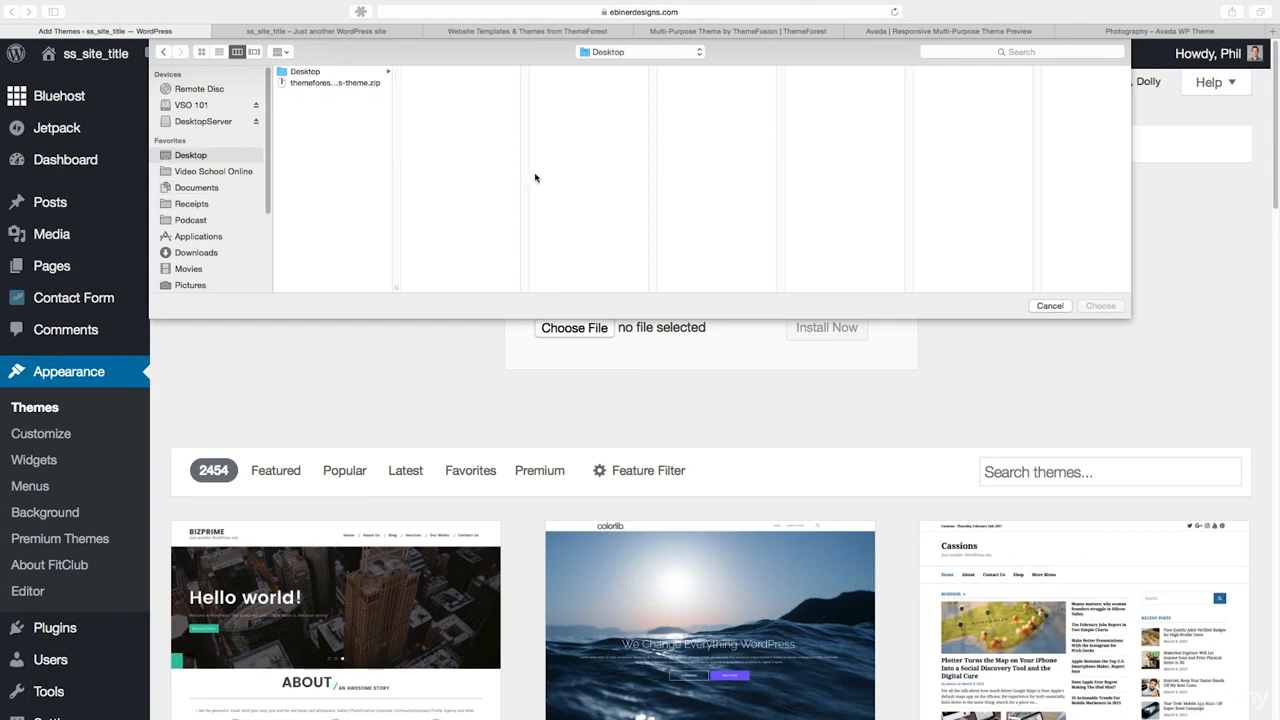
{"action": "left_click", "coordinate": [355, 84]}
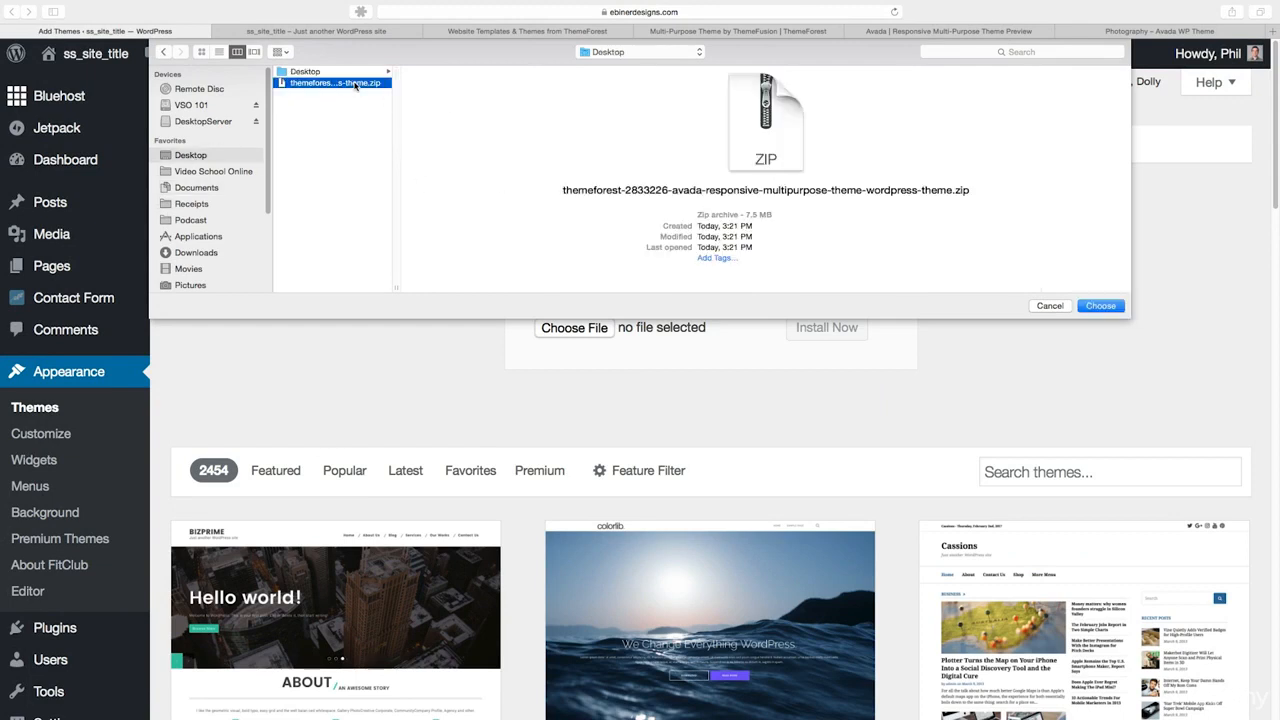
{"action": "double_click", "coordinate": [355, 84]}
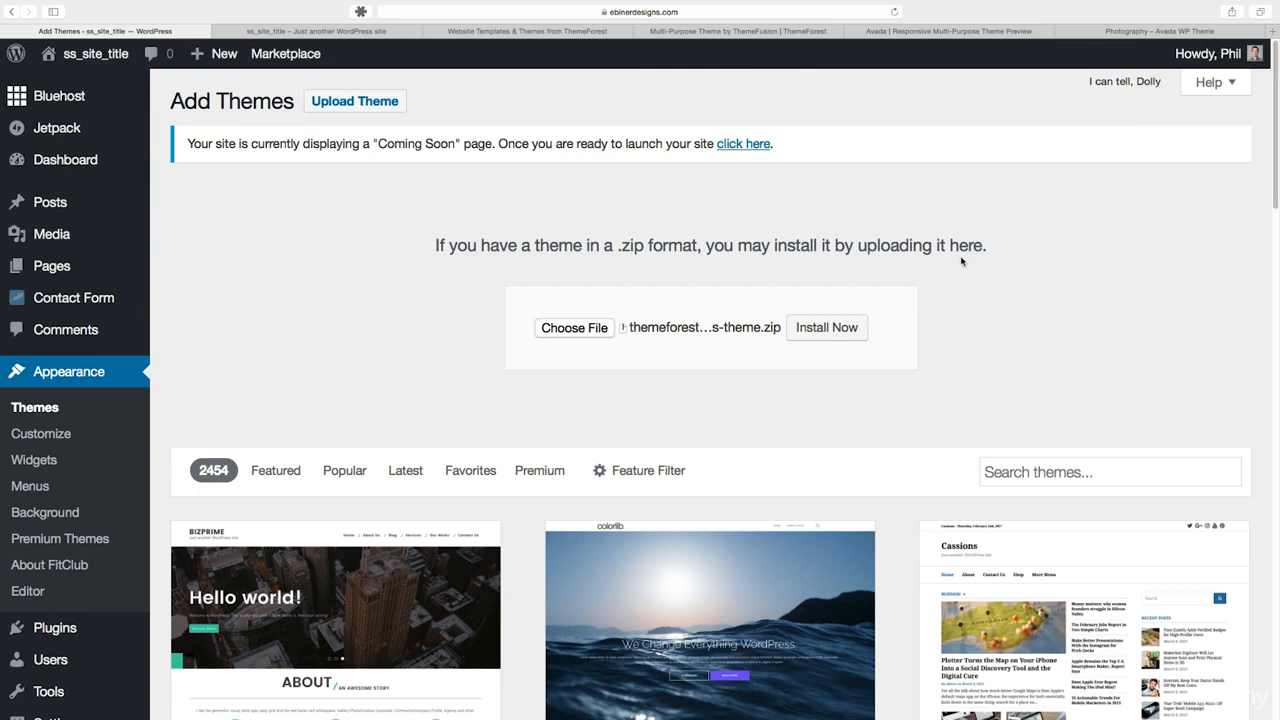
{"action": "left_click", "coordinate": [812, 327]}
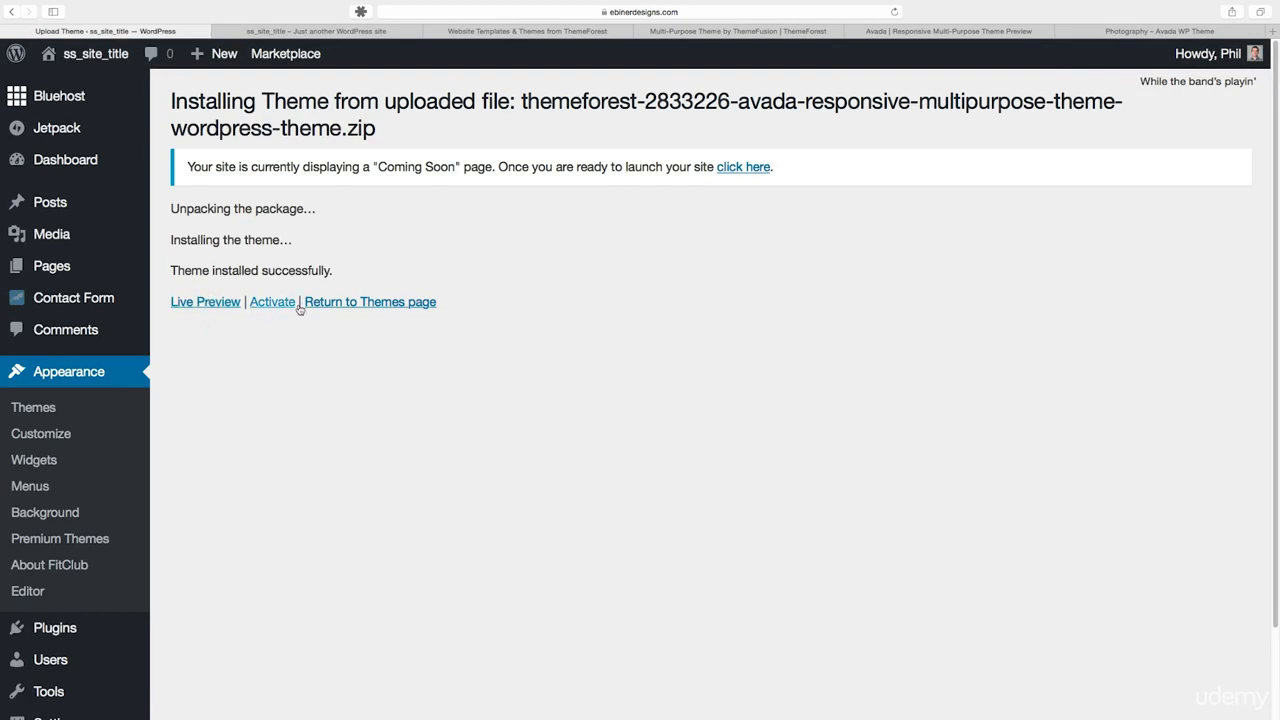
Activate Avada from the installed themes and reload the site's front page to check the new look.
{"action": "left_click", "coordinate": [31, 410]}
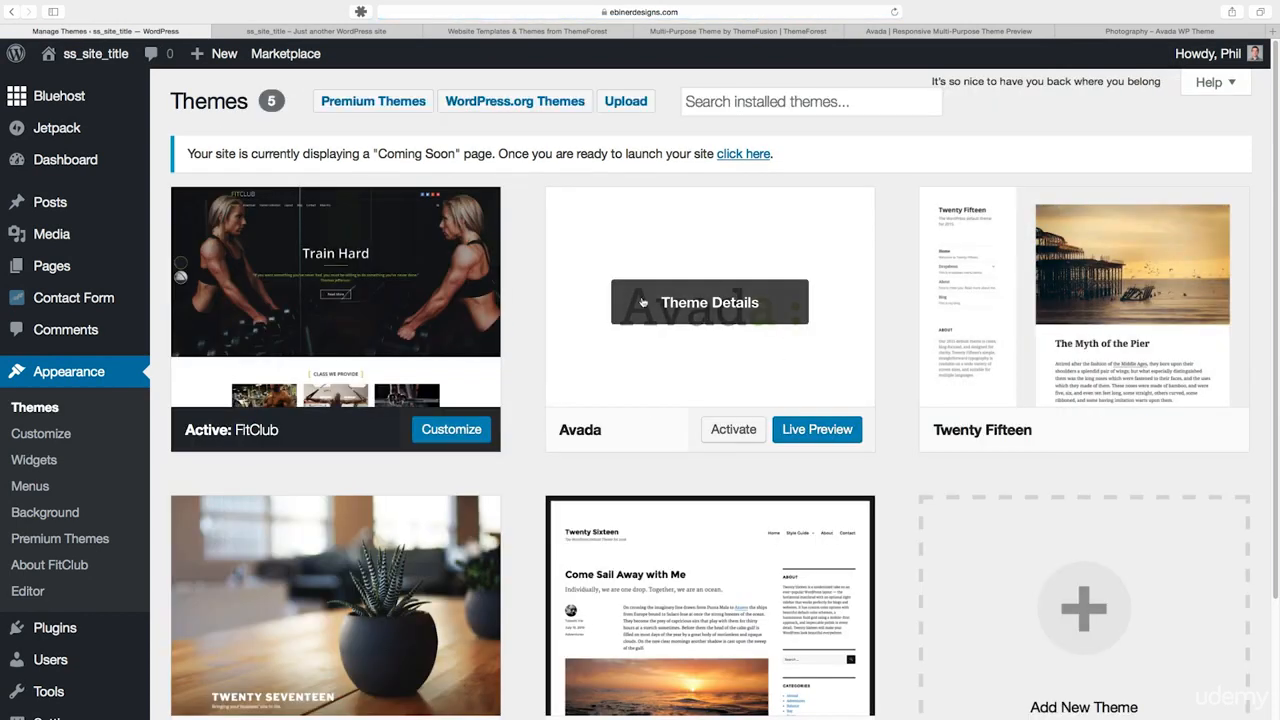
{"action": "left_click", "coordinate": [735, 432]}
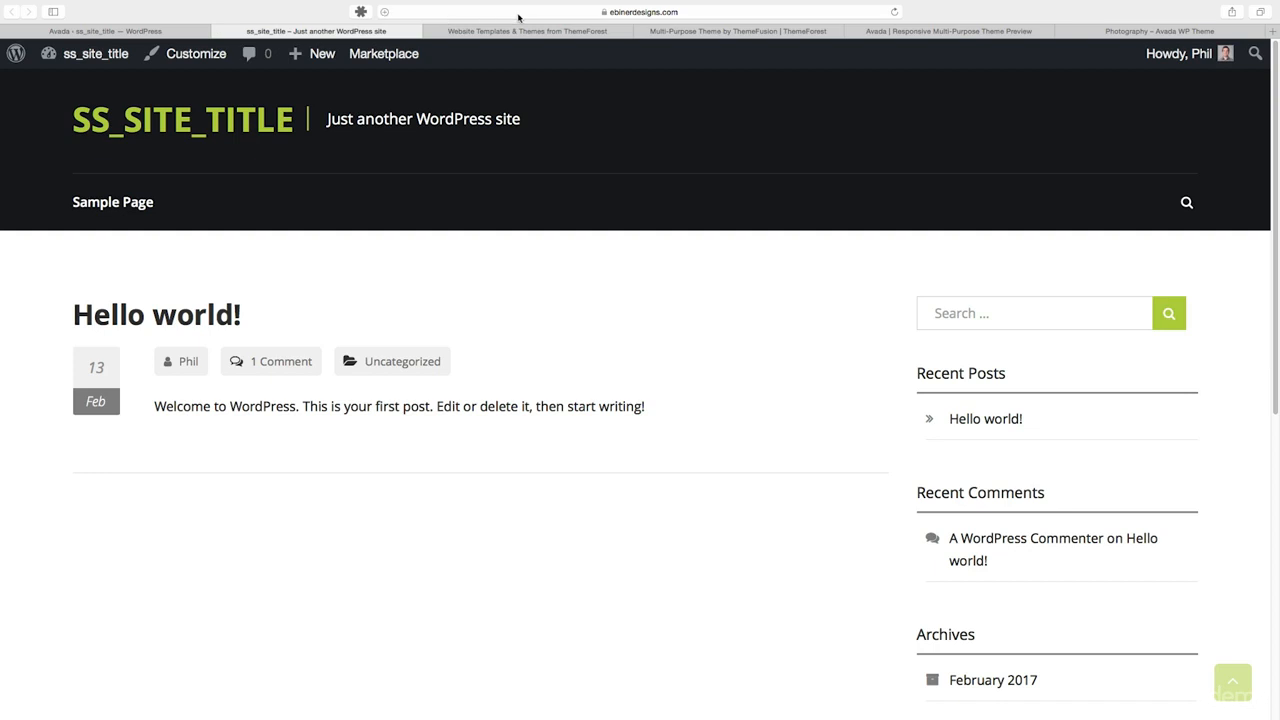
{"action": "left_click", "coordinate": [894, 11]}
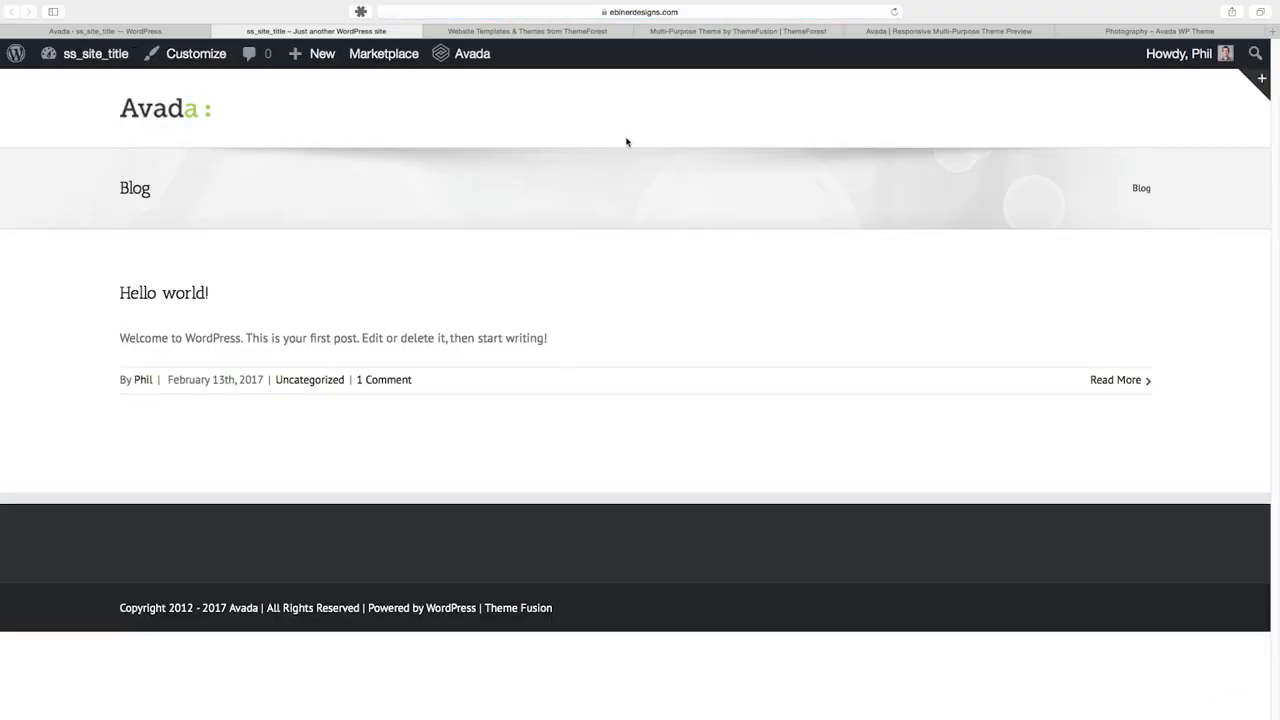
Return to the dashboard and look through the required and optional plugins on Avada's plugin management page.
{"action": "left_click", "coordinate": [154, 33]}
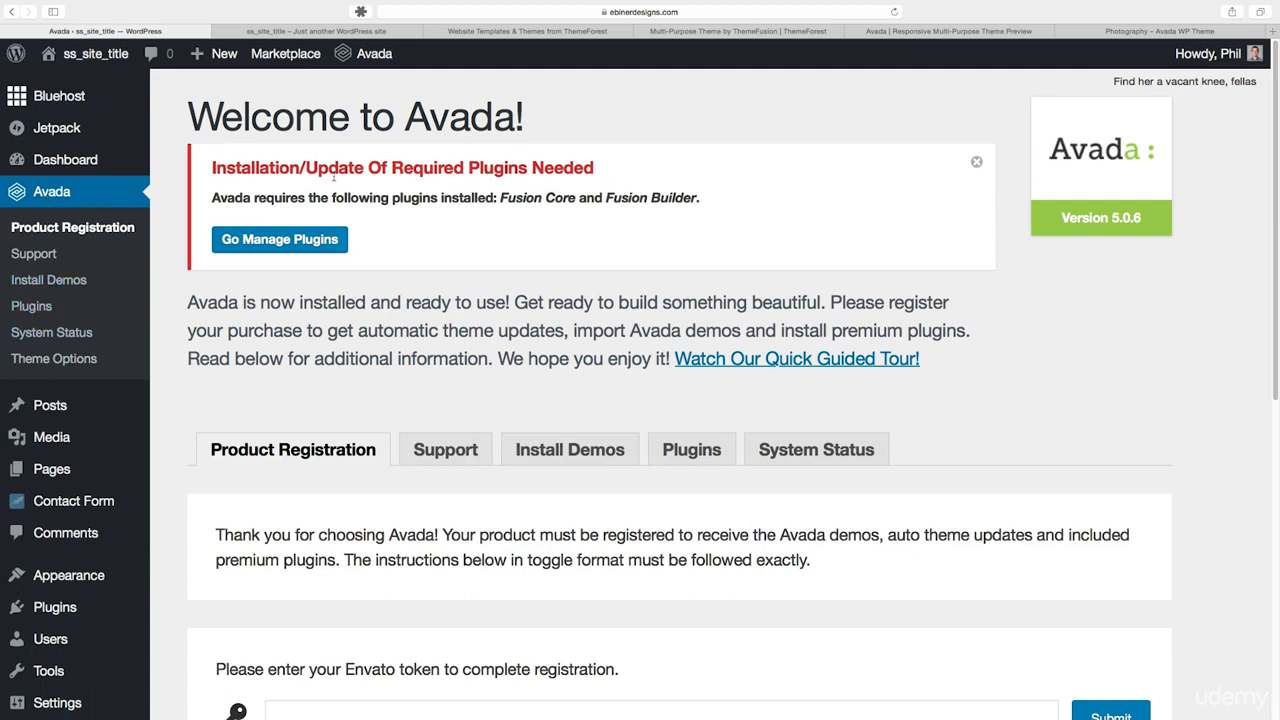
{"action": "left_click", "coordinate": [275, 241]}
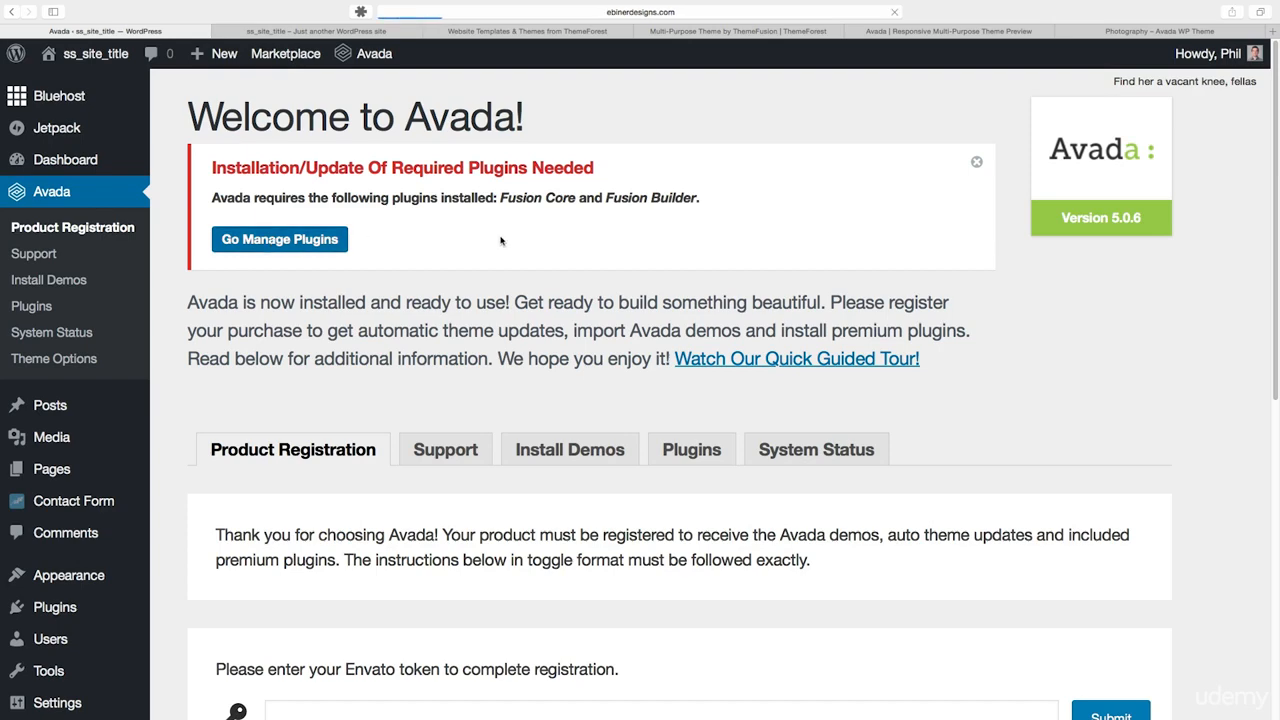
{"action": "scroll", "coordinate": [527, 243], "scroll_direction": "up", "scroll_amount": 4}
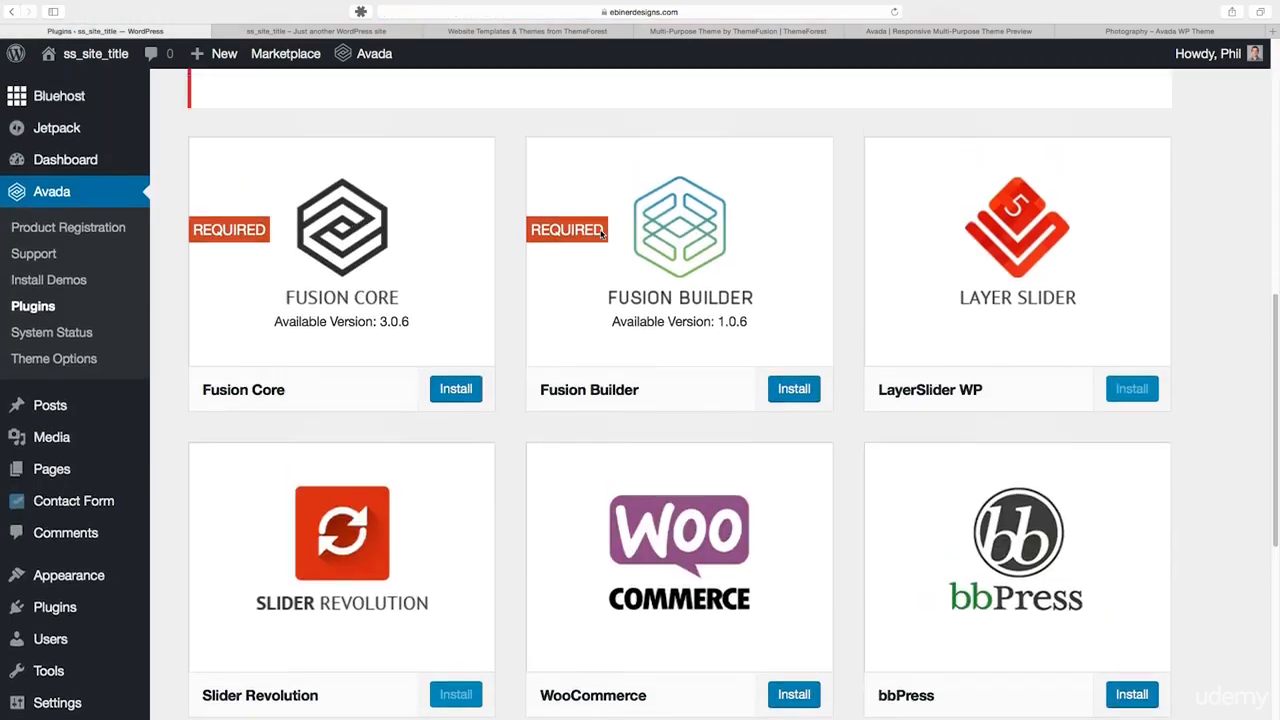
{"action": "scroll", "coordinate": [787, 372], "scroll_direction": "up", "scroll_amount": 4}
{"action": "scroll", "coordinate": [787, 372], "scroll_direction": "down", "scroll_amount": 4}
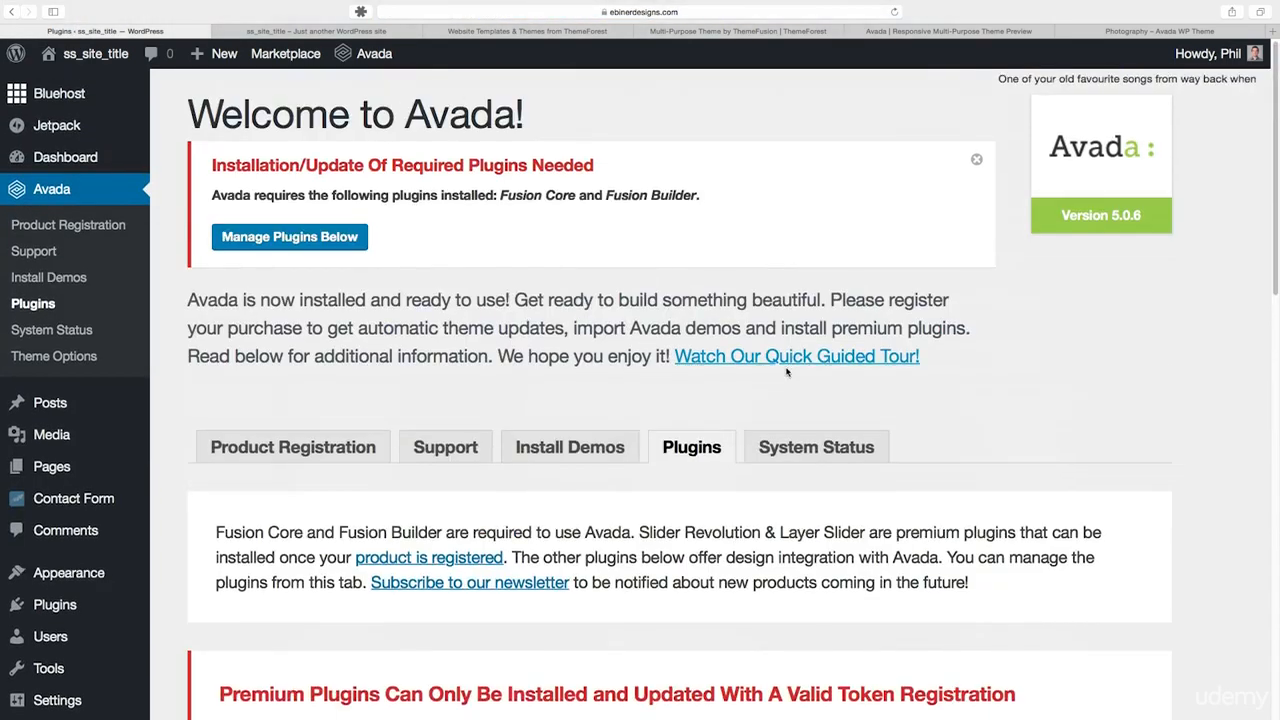
{"action": "scroll", "coordinate": [787, 372], "scroll_direction": "down", "scroll_amount": 5}
{"action": "scroll", "coordinate": [787, 372], "scroll_direction": "up", "scroll_amount": 4}
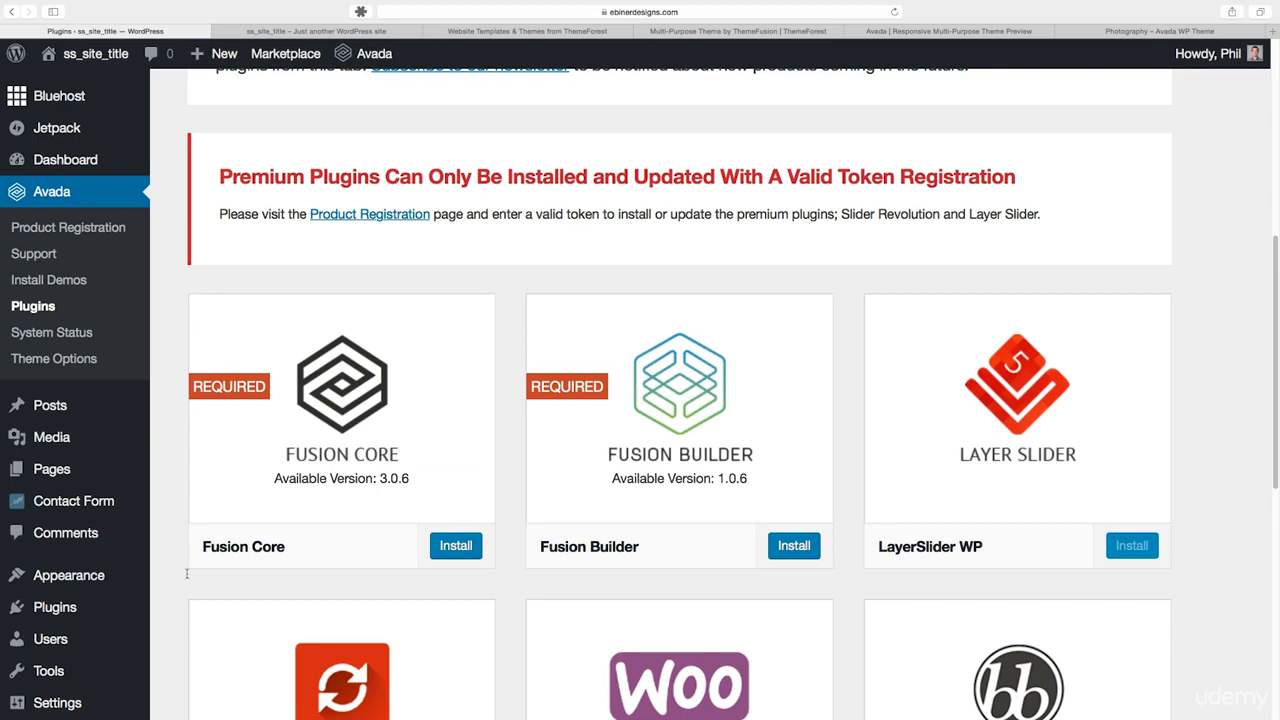
Return to the installed themes and deactivate Avada by activating Twenty Seventeen.
{"action": "mouse_move", "coordinate": [78, 580]}
{"action": "left_click", "coordinate": [200, 434]}
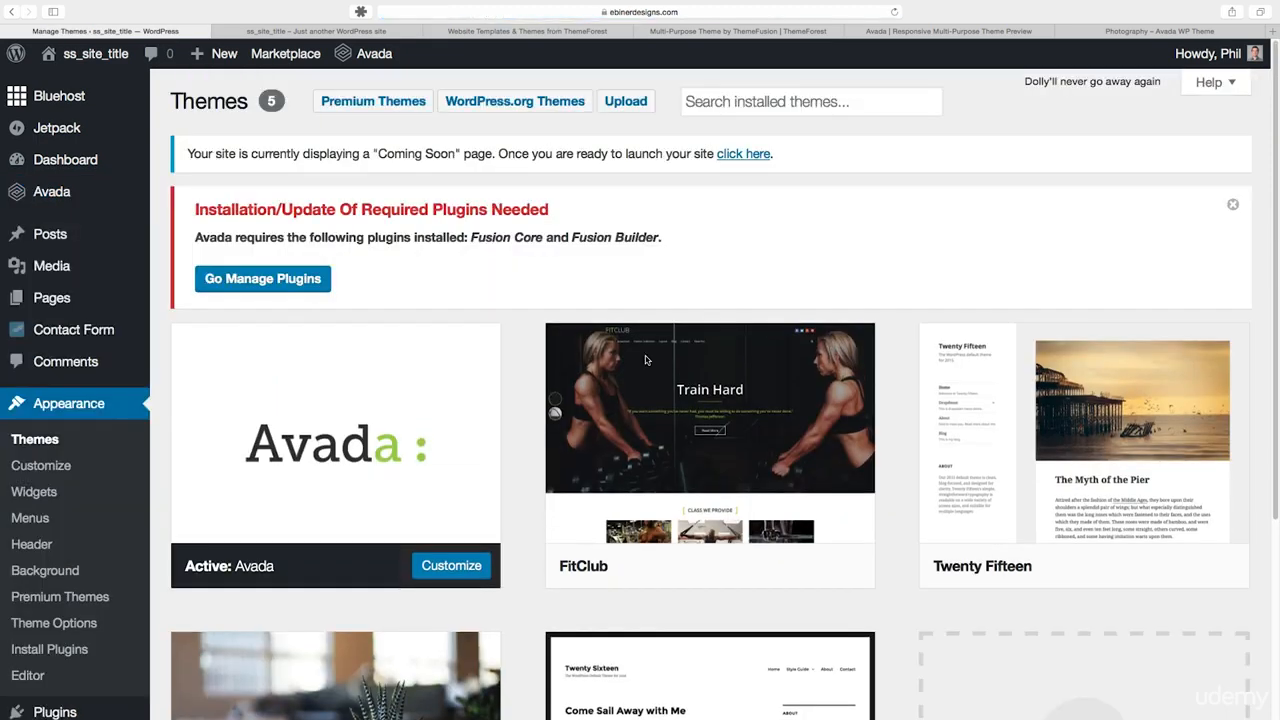
{"action": "scroll", "coordinate": [661, 343], "scroll_direction": "down", "scroll_amount": 3}
{"action": "scroll", "coordinate": [926, 171], "scroll_direction": "up", "scroll_amount": 2}
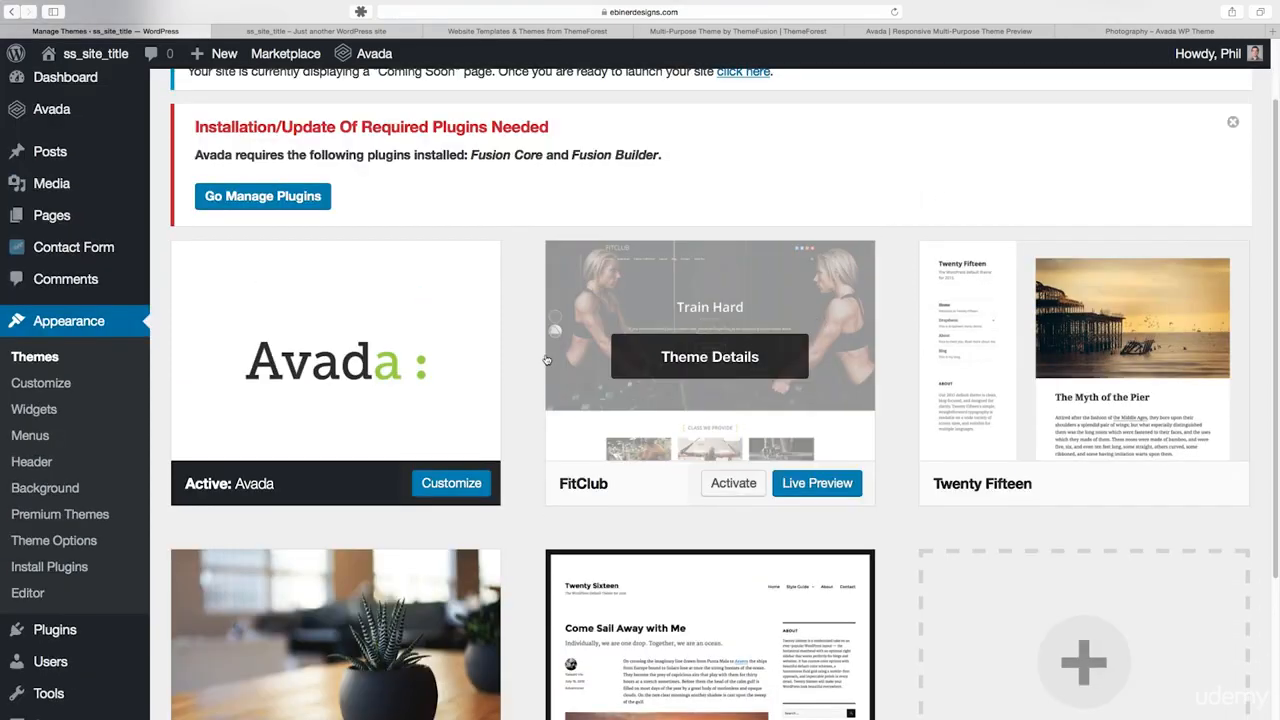
{"action": "scroll", "coordinate": [581, 374], "scroll_direction": "down", "scroll_amount": 1}
{"action": "scroll", "coordinate": [581, 374], "scroll_direction": "down", "scroll_amount": 3}
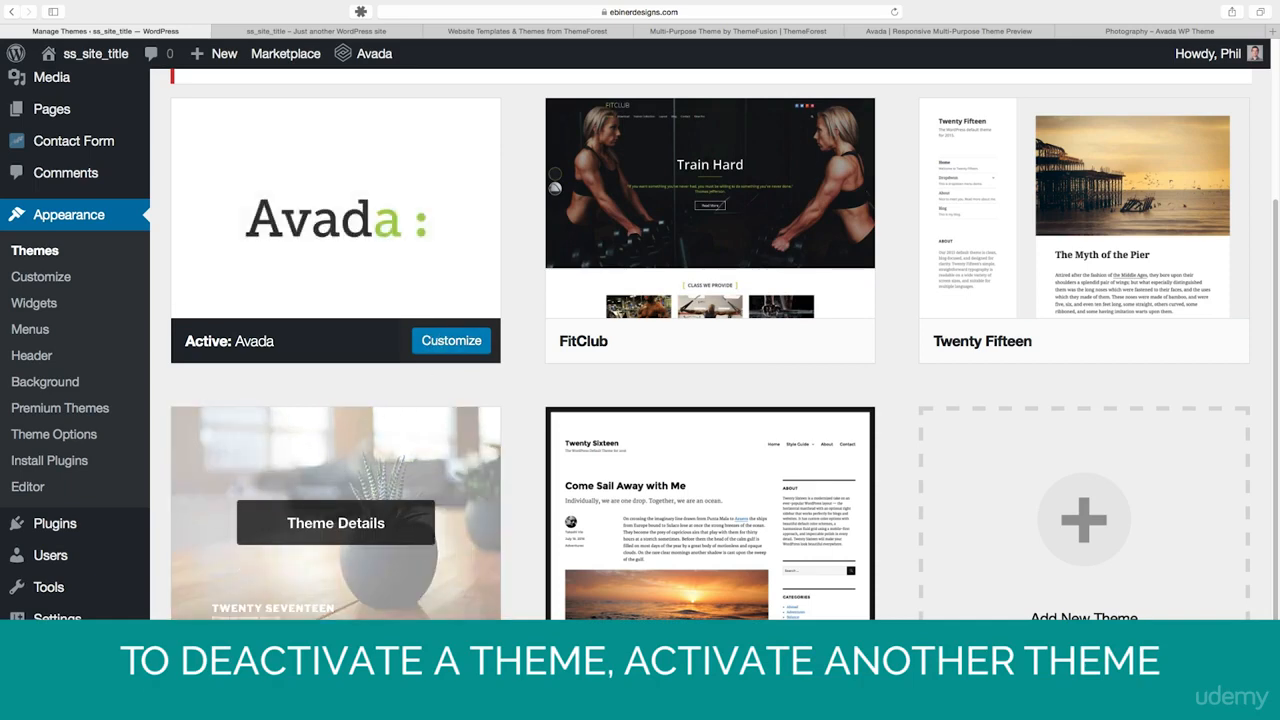
{"action": "left_click", "coordinate": [201, 494]}
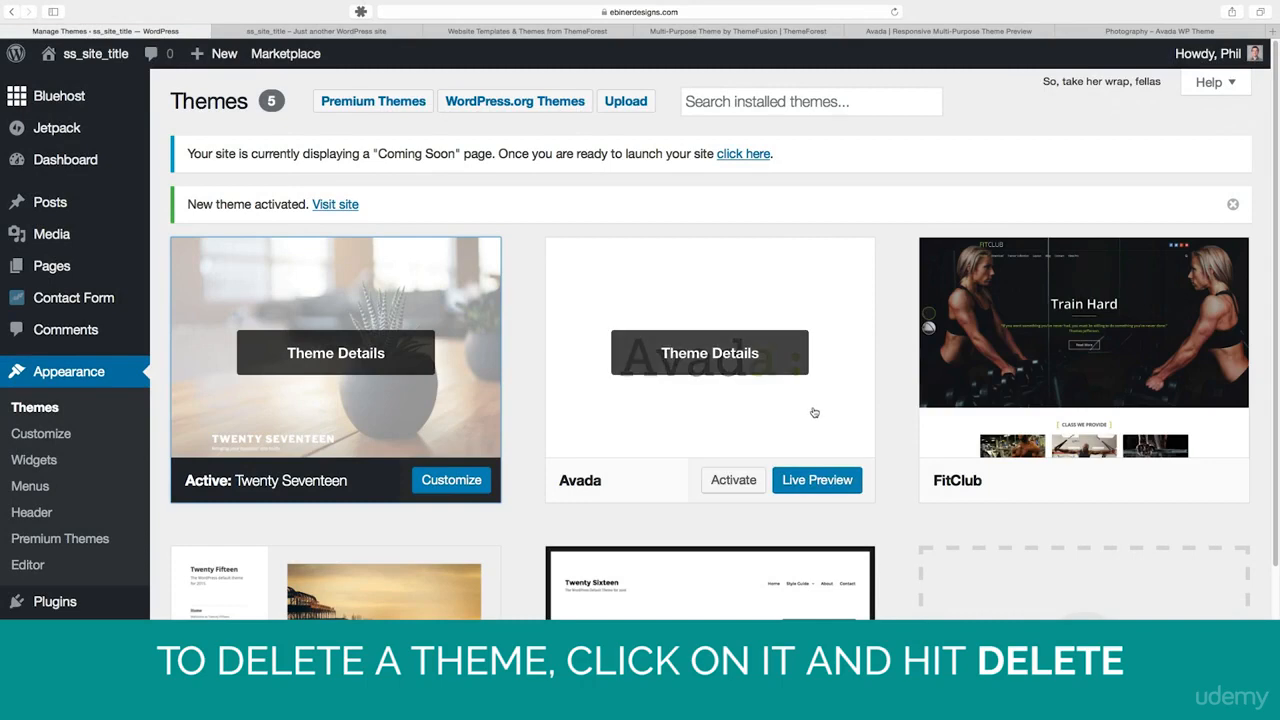
Delete the Avada theme from its theme details and confirm the deletion.
{"action": "left_click", "coordinate": [687, 345]}
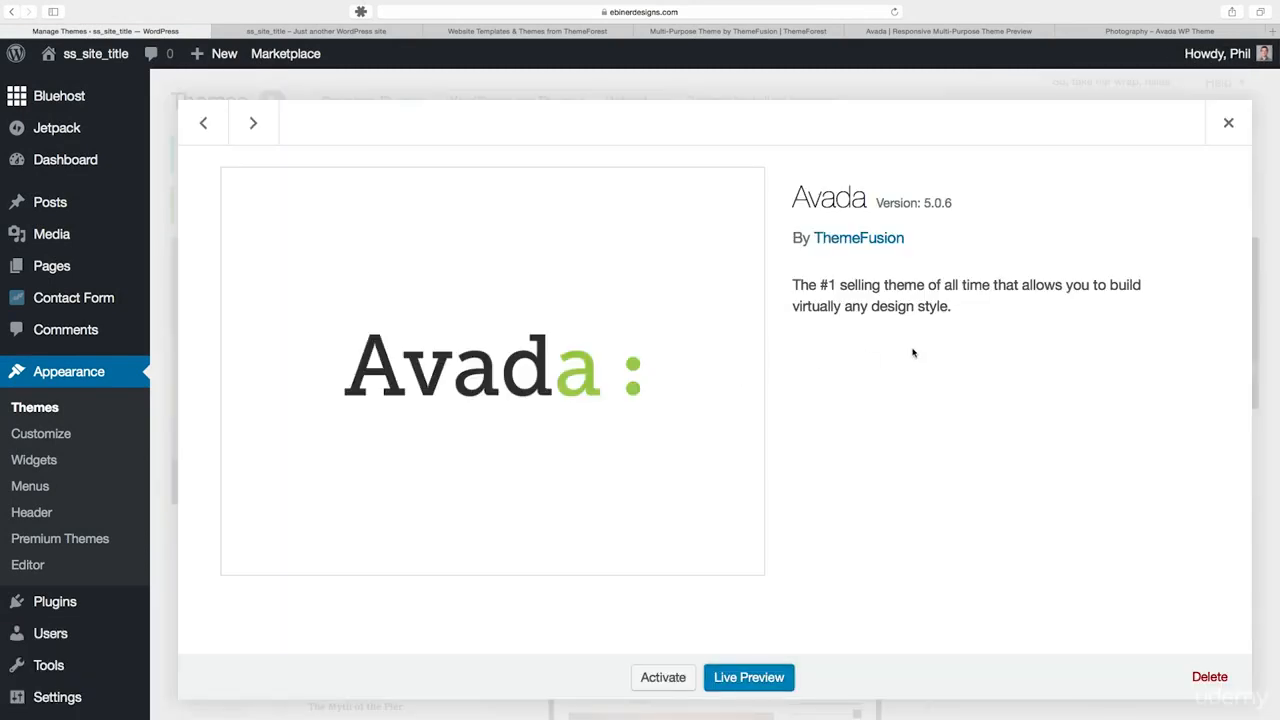
{"action": "left_click", "coordinate": [1210, 677]}
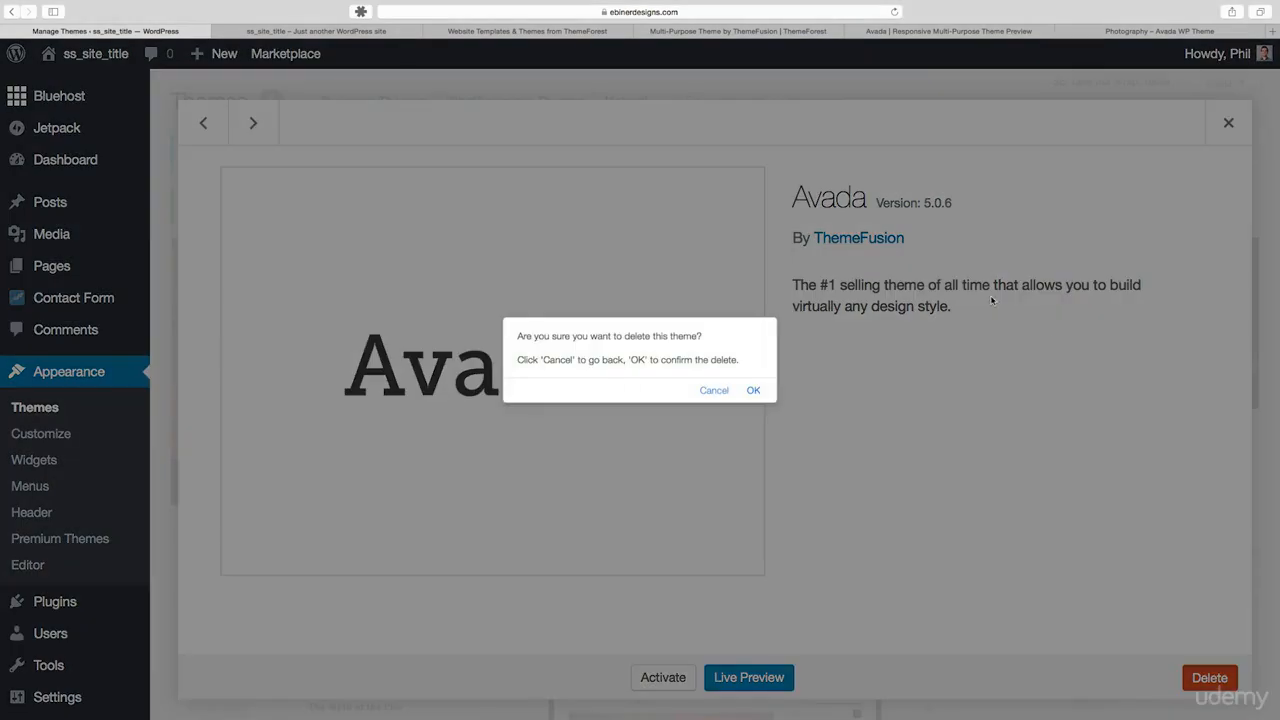
{"action": "left_click", "coordinate": [751, 391]}
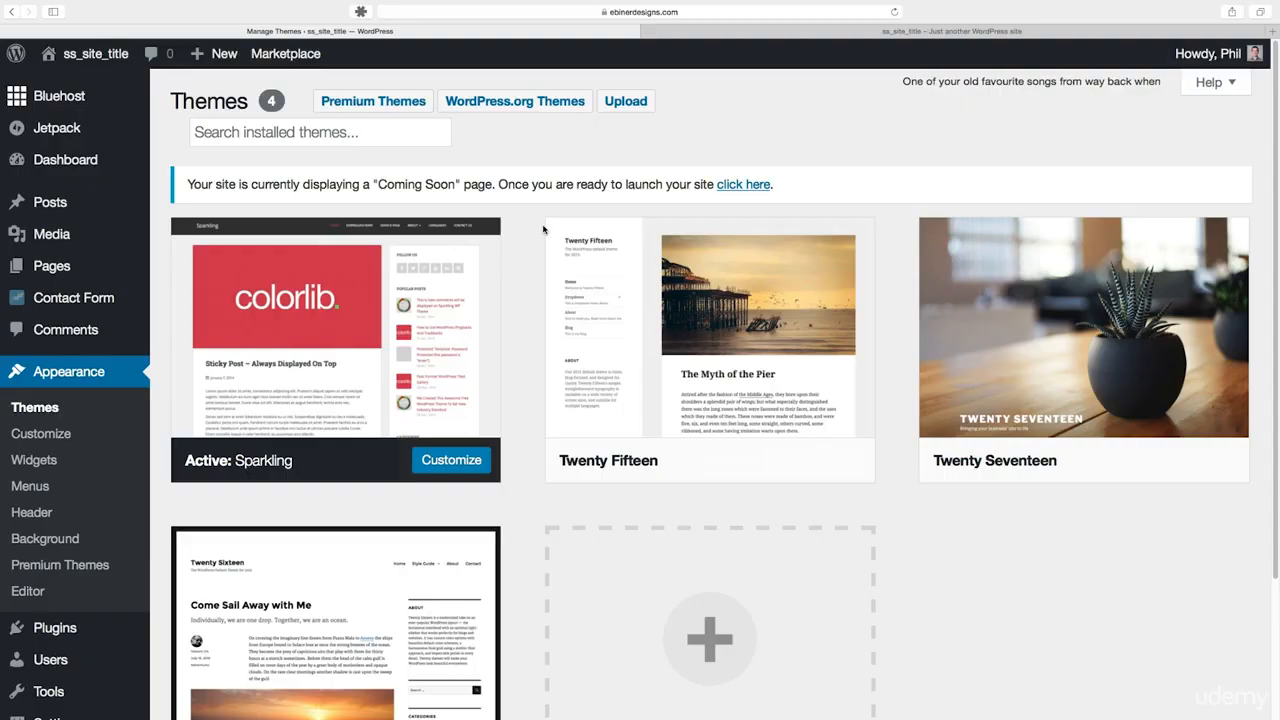
Open the site's front page and look over its layout with the Sparkling theme, from the header down the sidebar.
{"action": "mouse_move", "coordinate": [331, 434]}
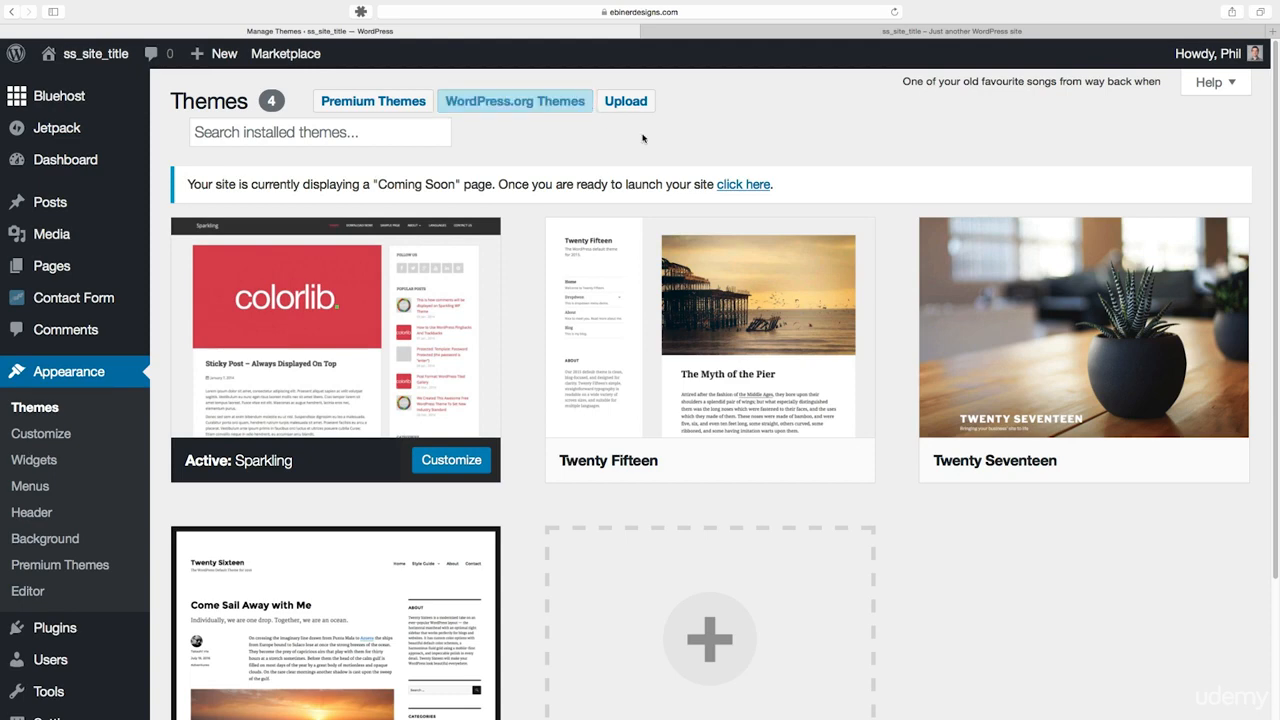
{"action": "left_click", "coordinate": [780, 33]}
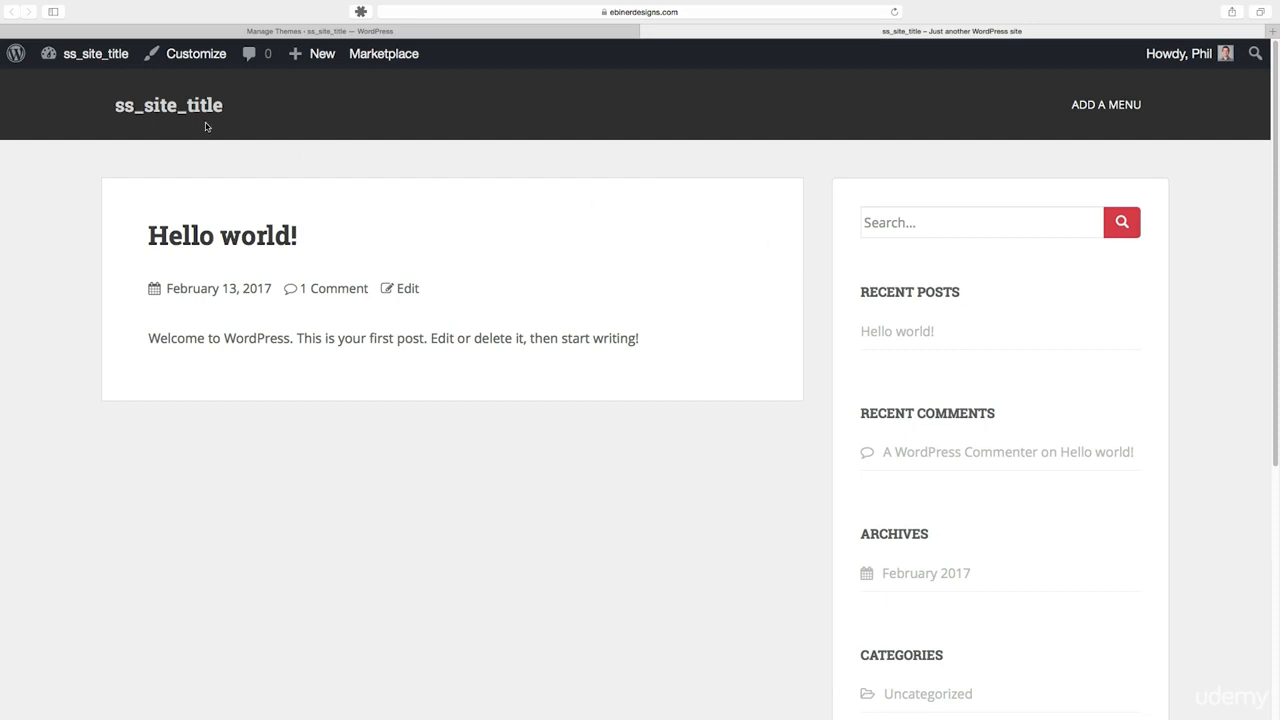
{"action": "scroll", "coordinate": [852, 235], "scroll_direction": "down", "scroll_amount": 5}
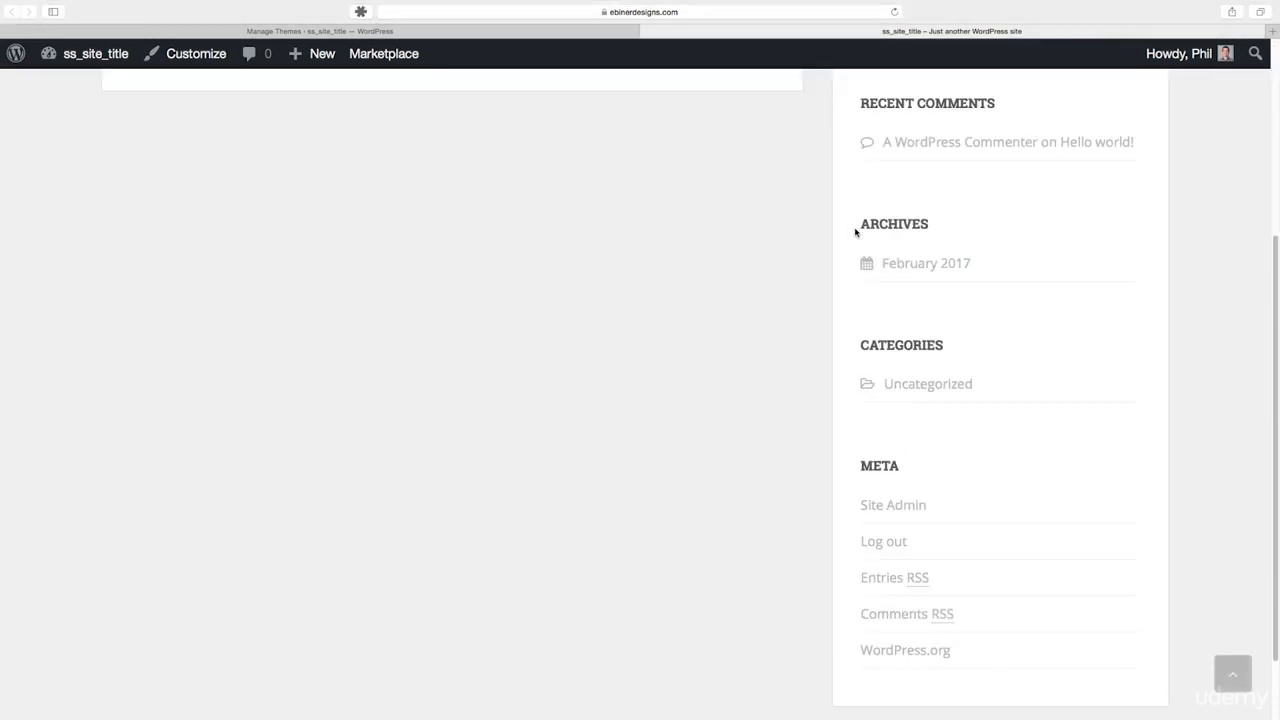
{"action": "scroll", "coordinate": [861, 249], "scroll_direction": "up", "scroll_amount": 5}
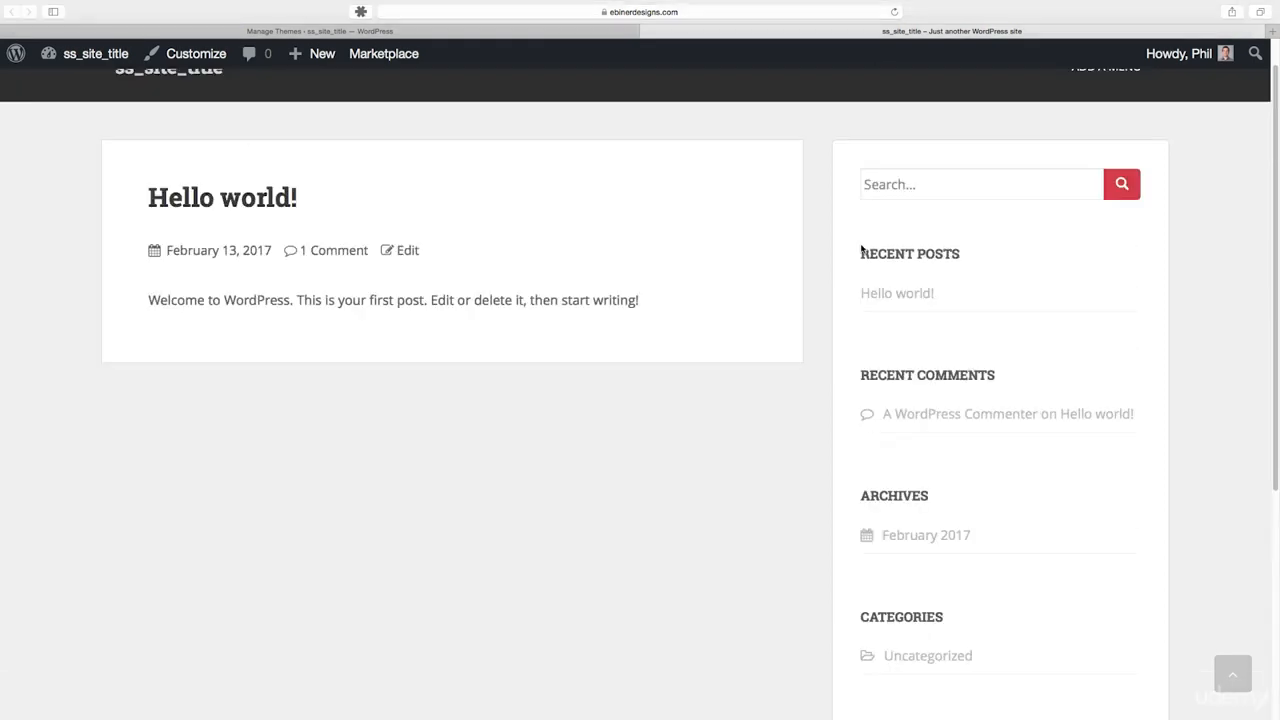
{"action": "scroll", "coordinate": [858, 249], "scroll_direction": "up", "scroll_amount": 1}
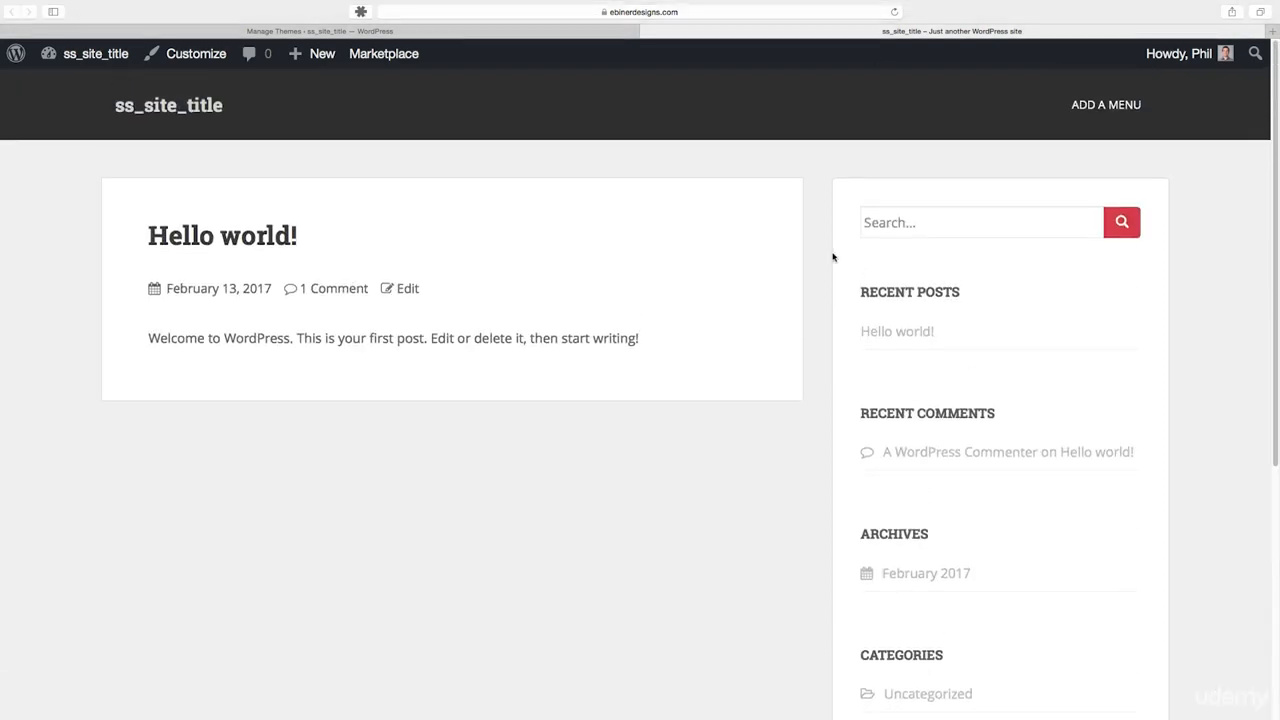